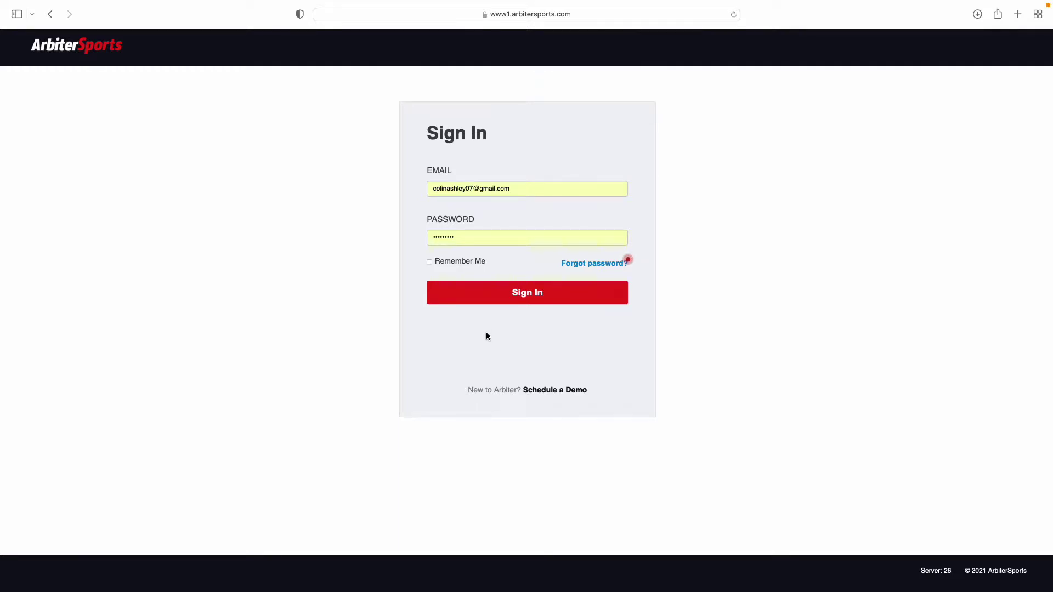
Sign in and choose the Carolina Referee Org account with account type Official
click(514, 292)
click(513, 303)
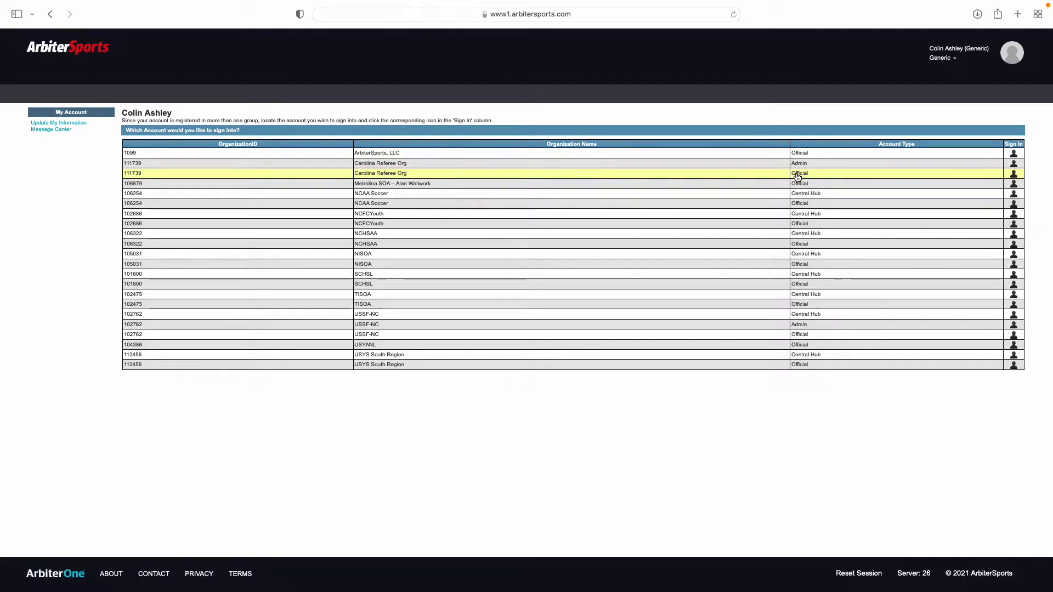
click(801, 177)
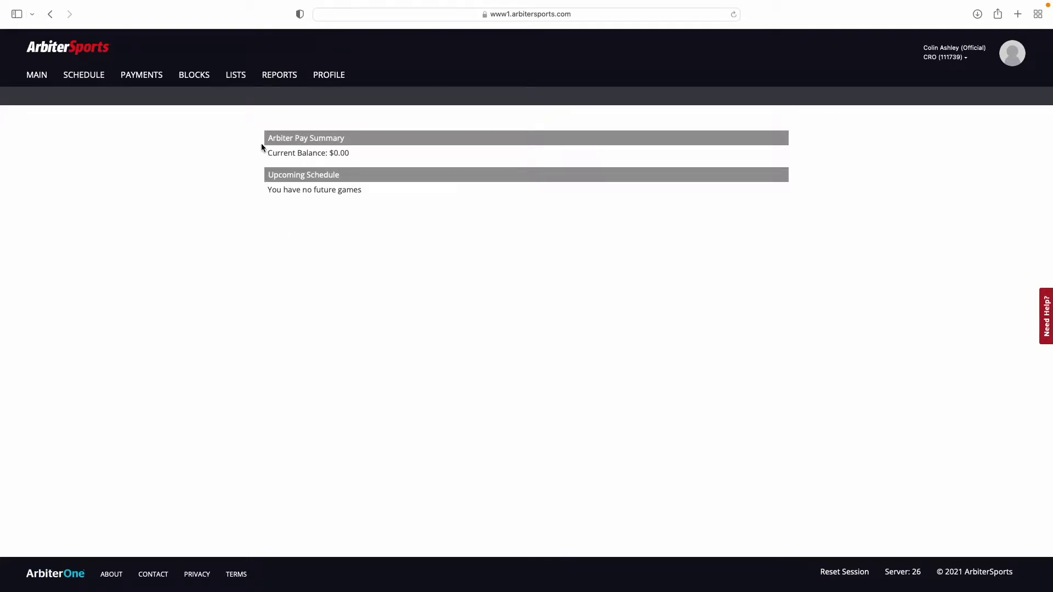
Go to PROFILE to view the official's Update My Information page
click(332, 81)
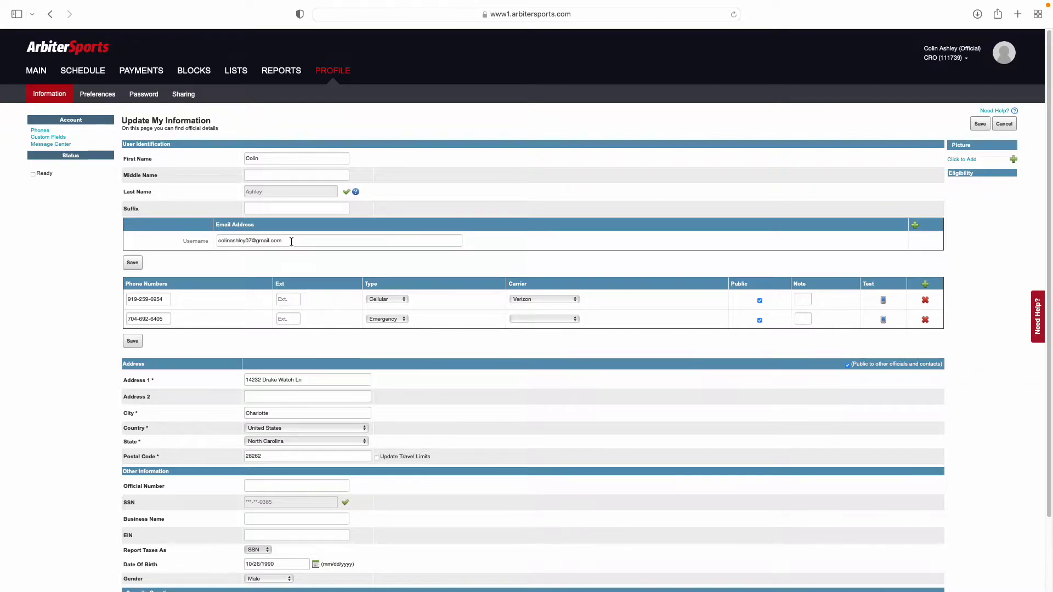
Add a second email address row, enter the new address, and save it
click(915, 226)
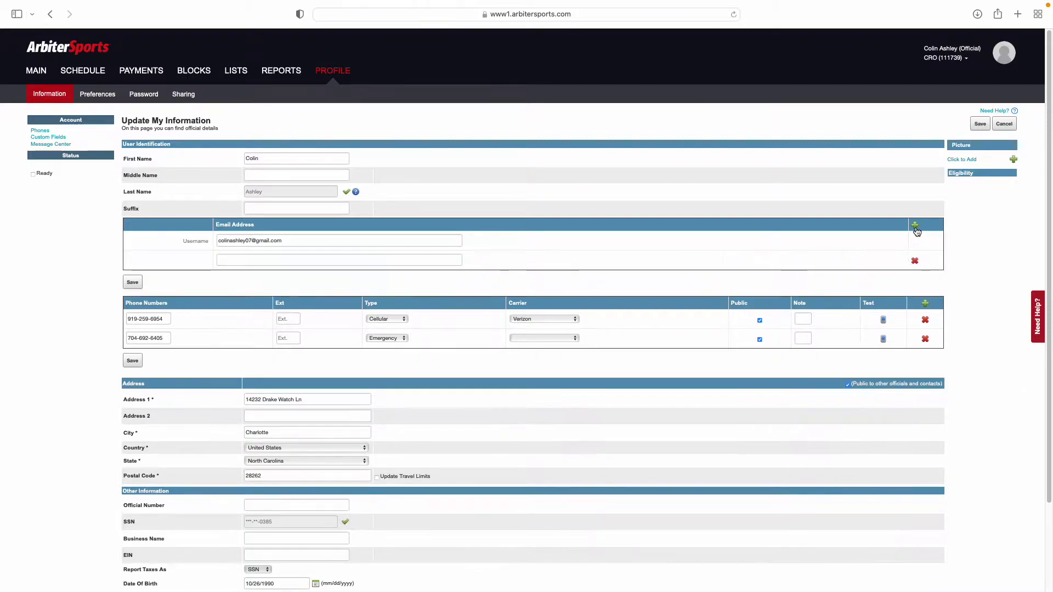
click(324, 261)
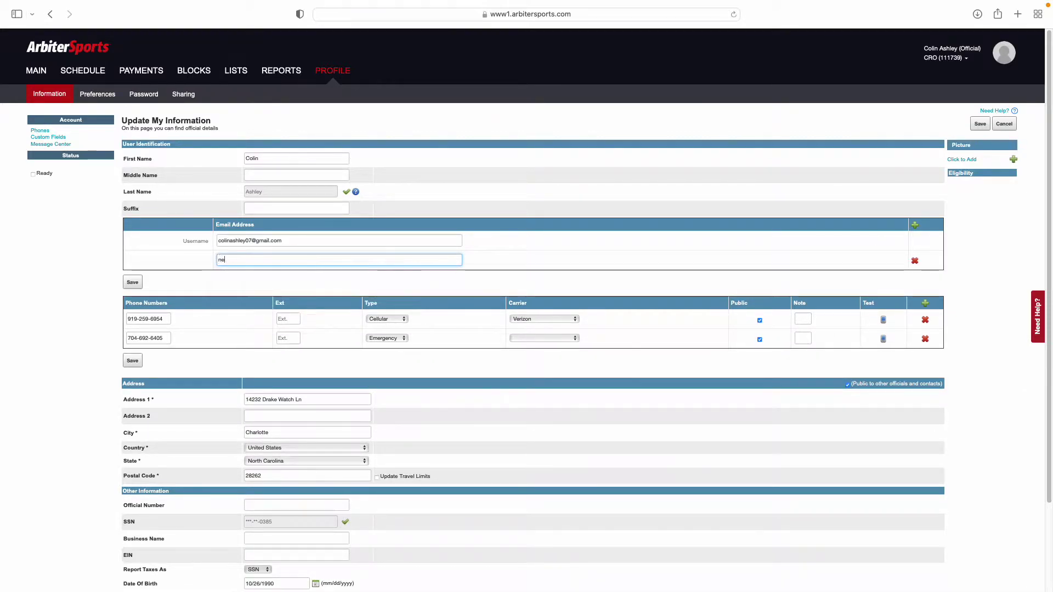
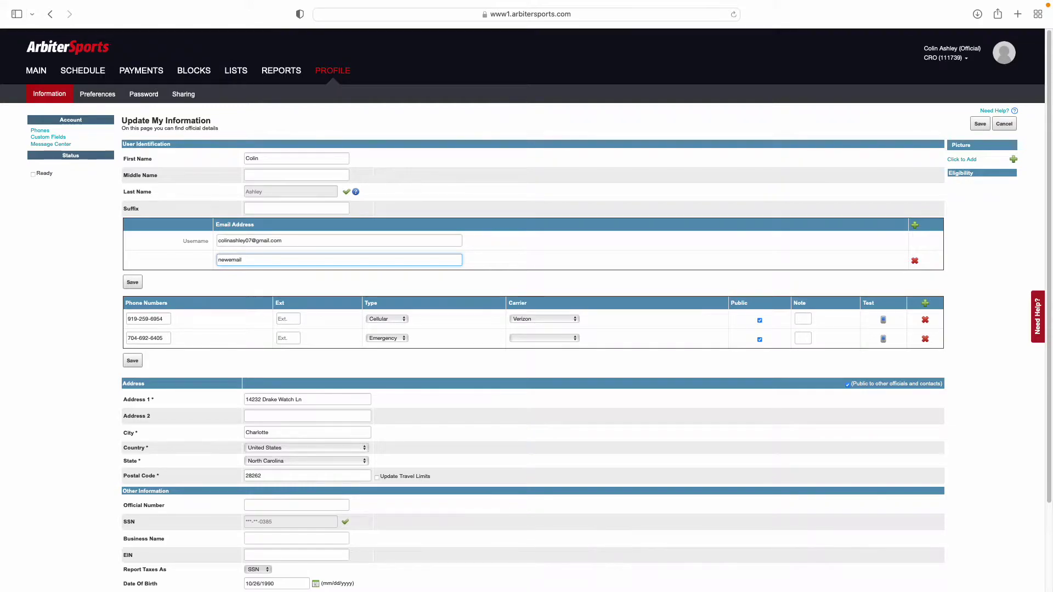
click(139, 282)
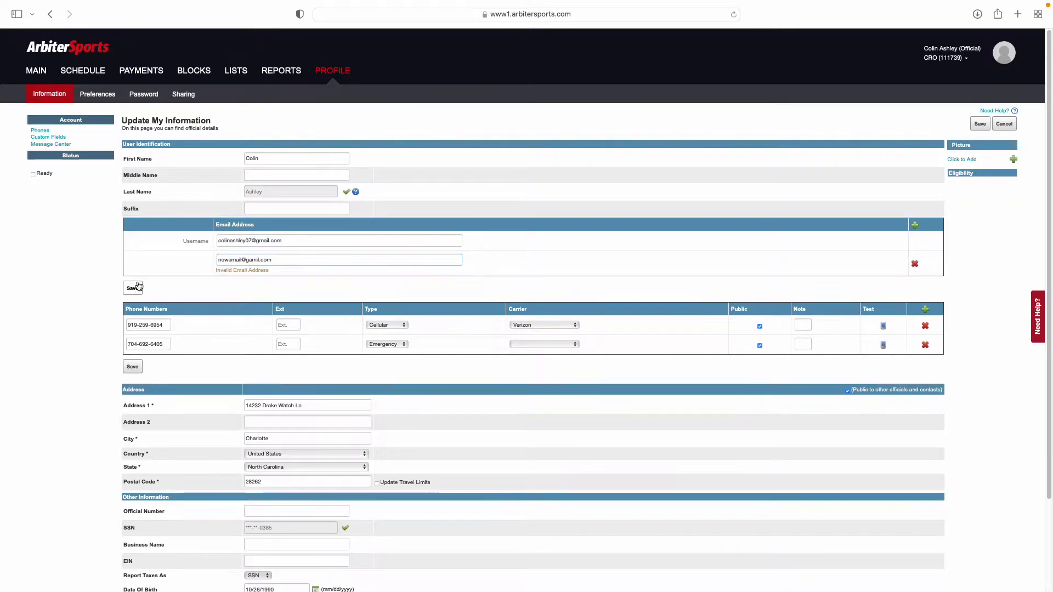
Correct the misspelled gamil.com domain to gmail.com and save the email again
click(251, 261)
key(super+a)
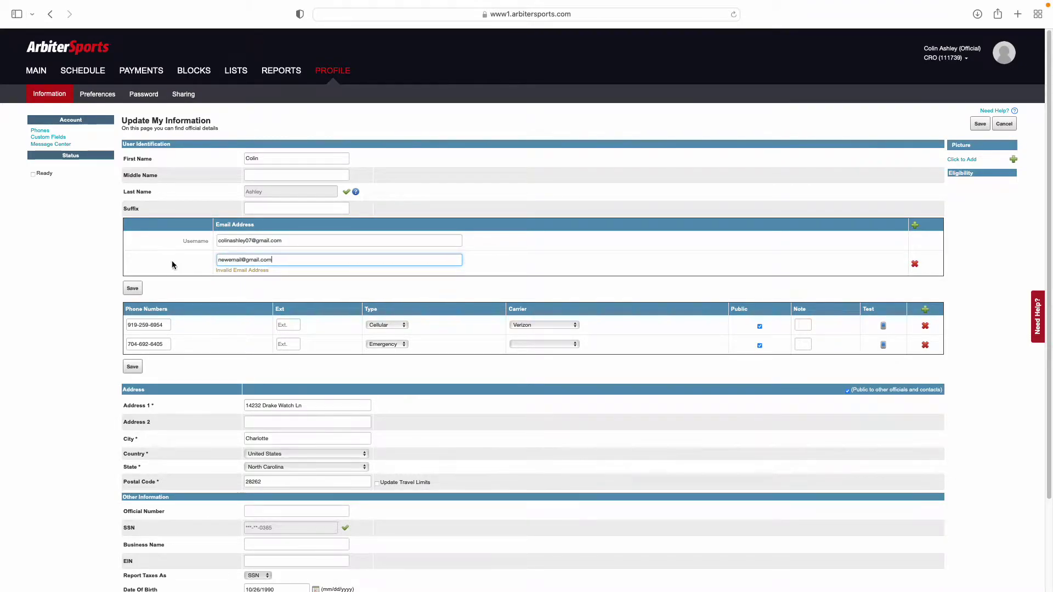
click(139, 289)
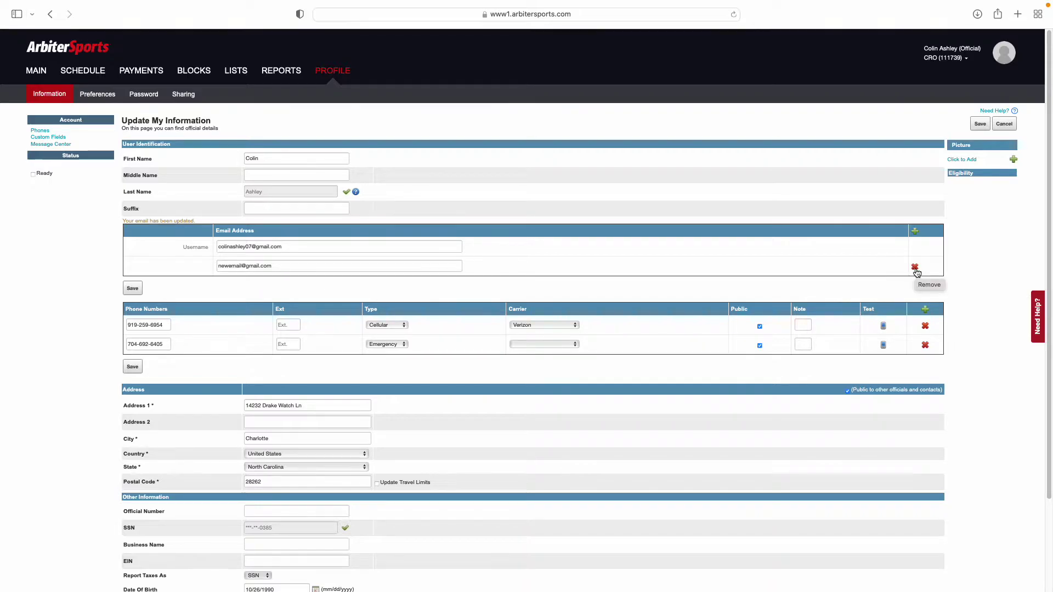
Delete the second email address after confirming, then start adding a profile picture
click(914, 269)
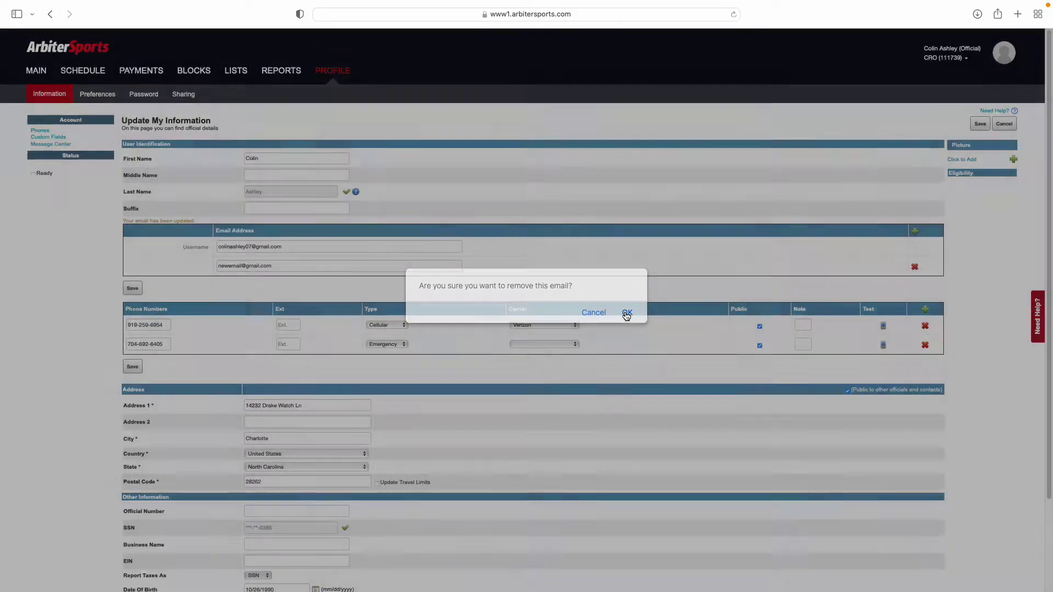
click(626, 313)
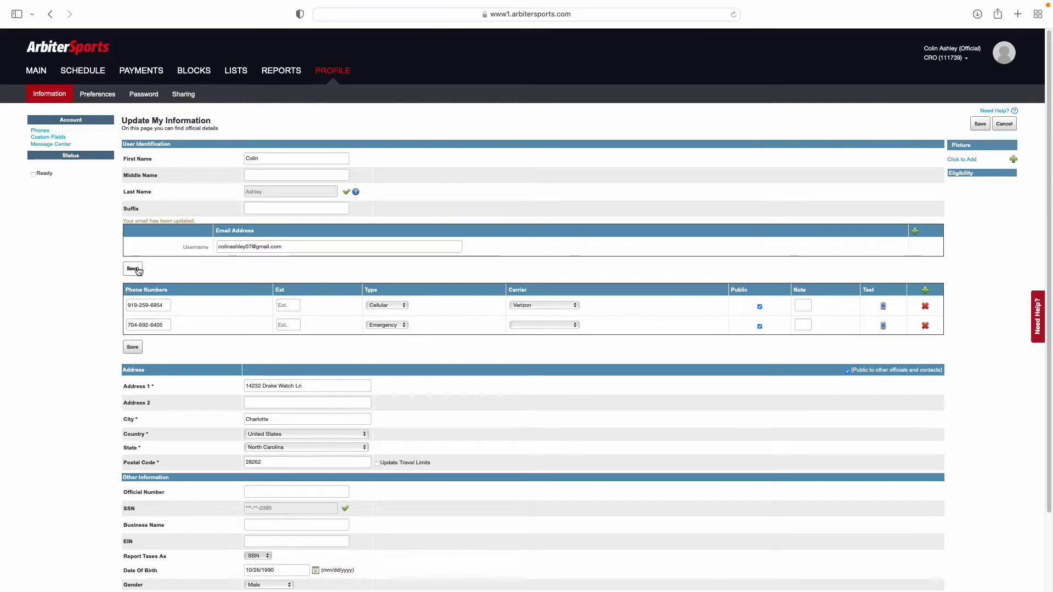
click(133, 269)
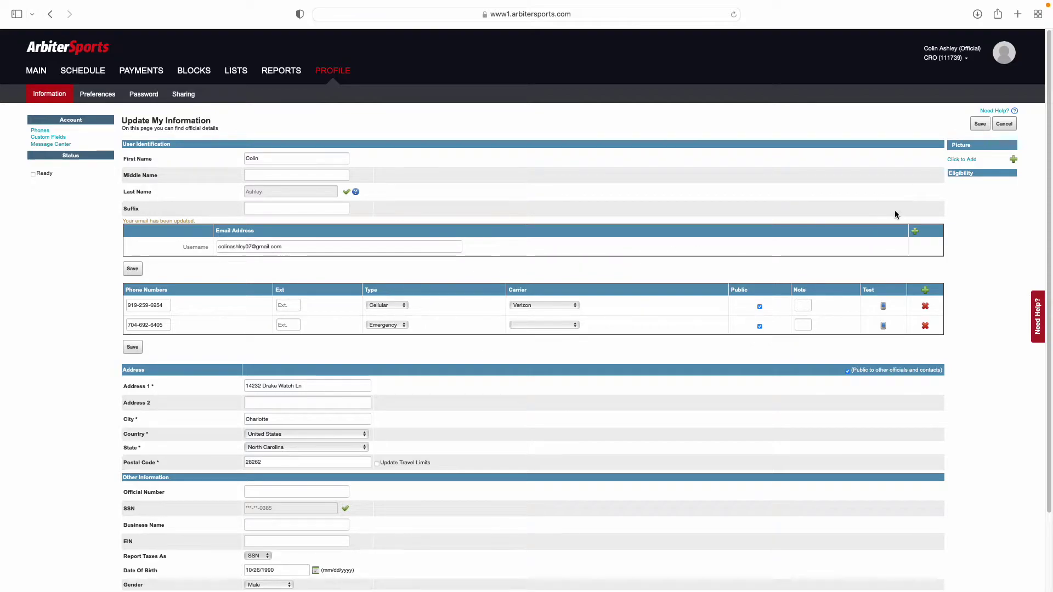
Choose IMG_0085.jpg from Downloads and upload it for the profile picture
click(969, 164)
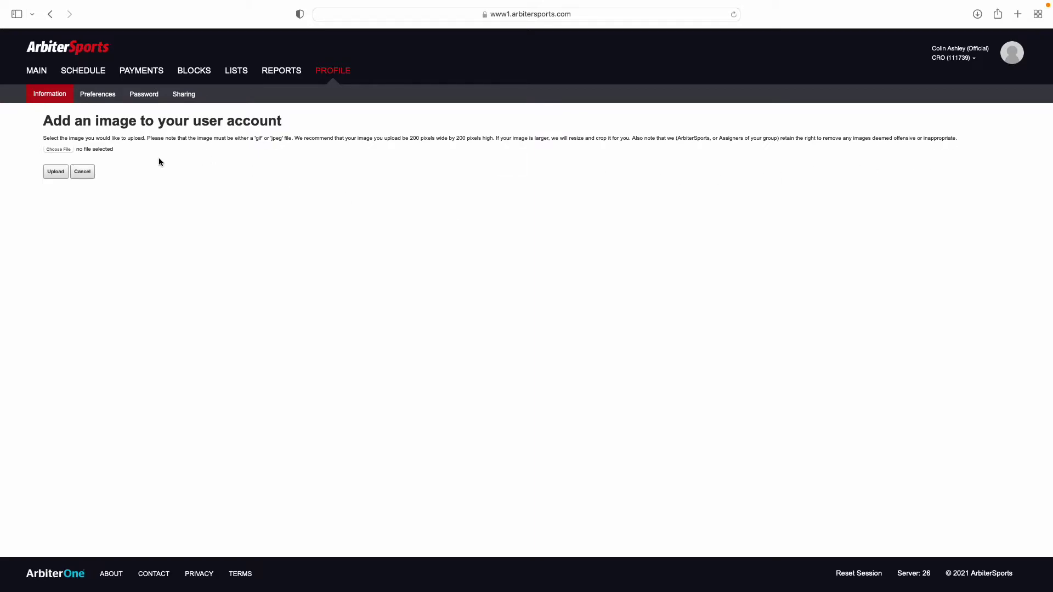
click(58, 149)
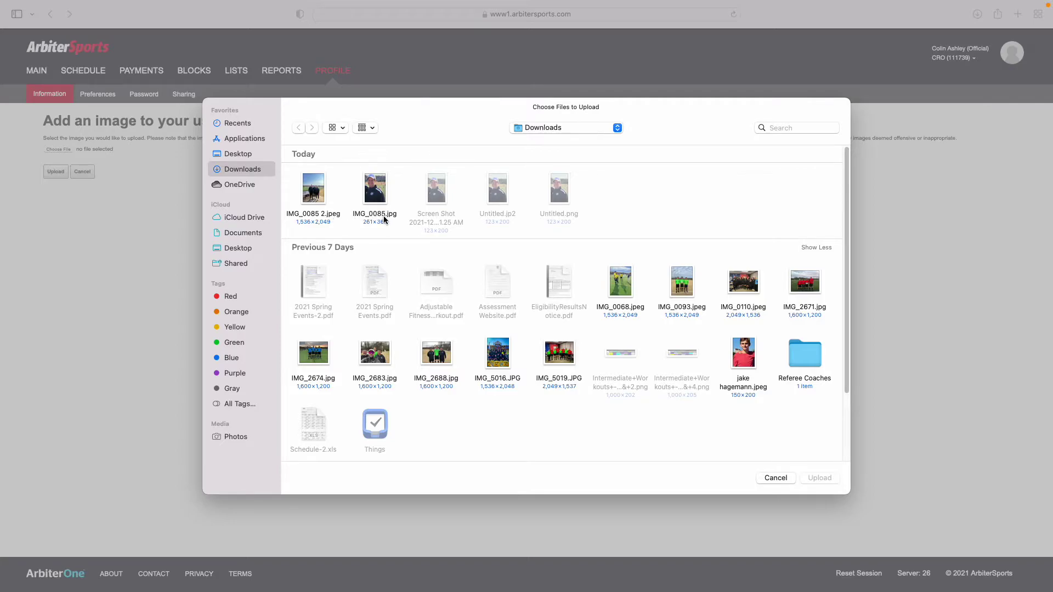
click(374, 200)
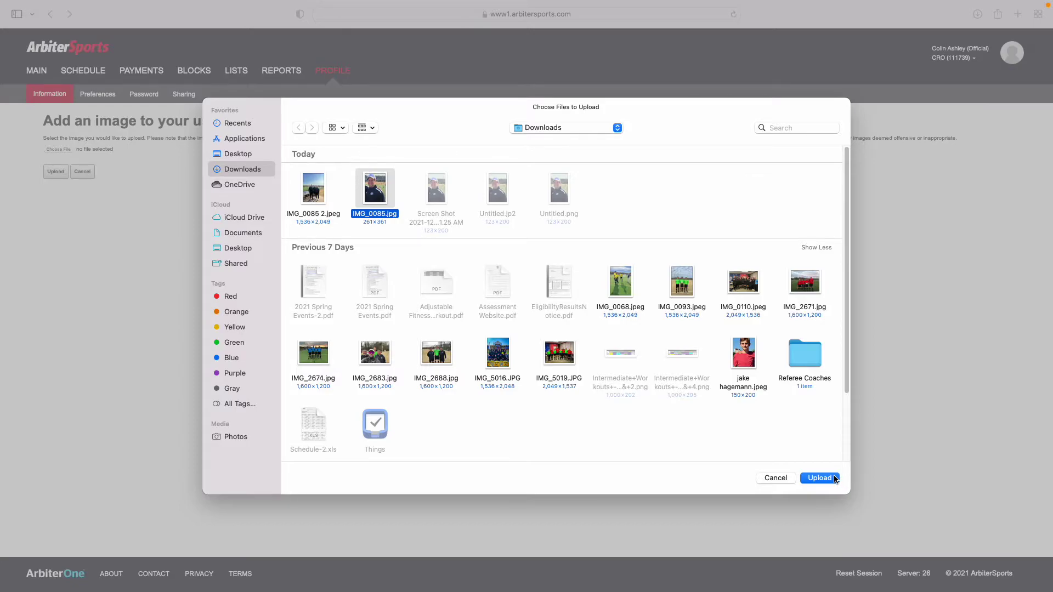
click(819, 479)
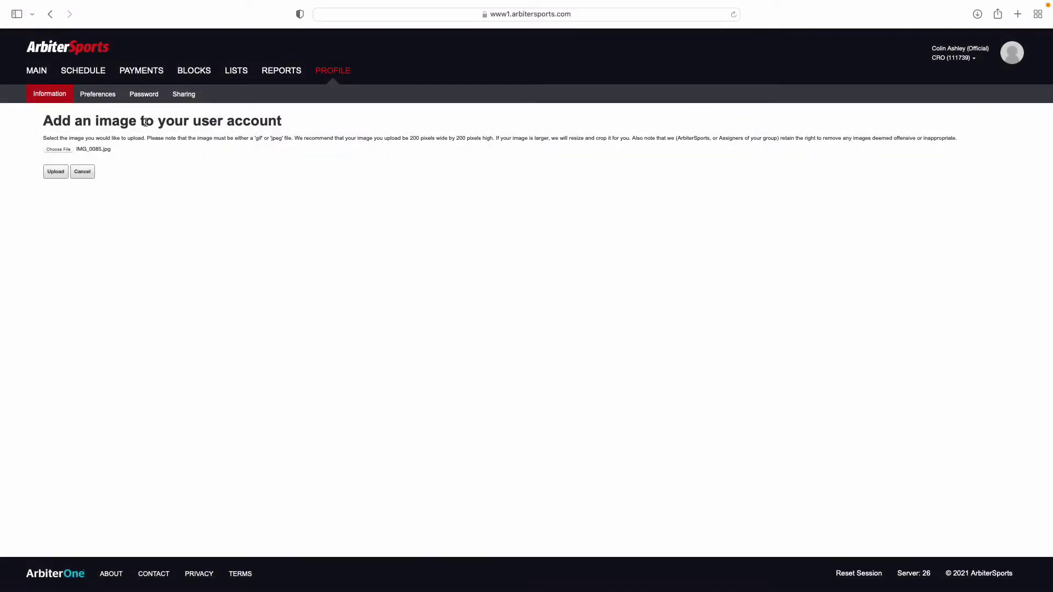
click(54, 175)
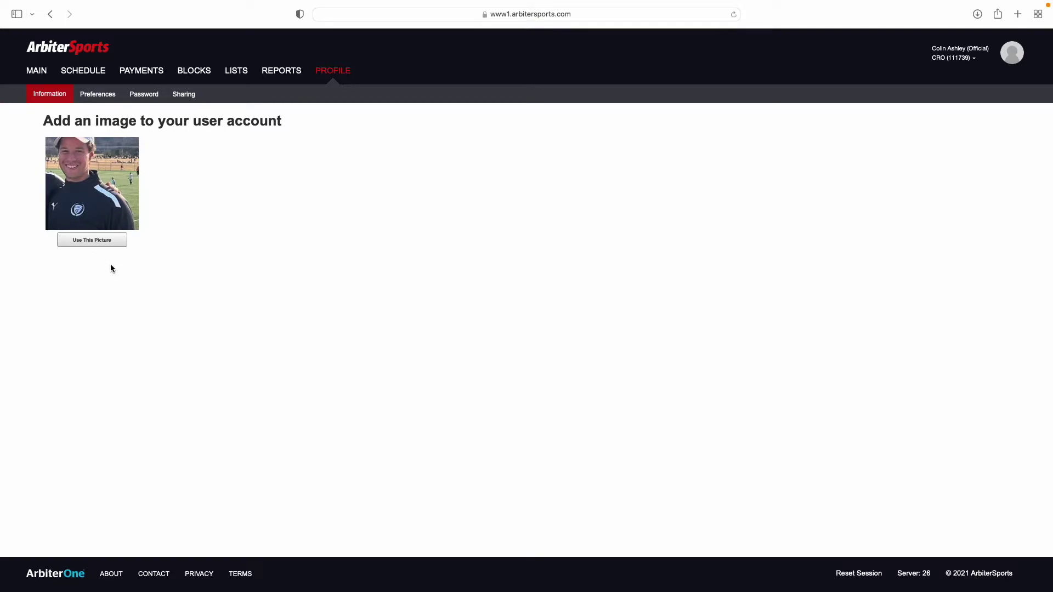
Apply the uploaded IMG_0085.jpg photo with Use This Picture on the profile
click(90, 243)
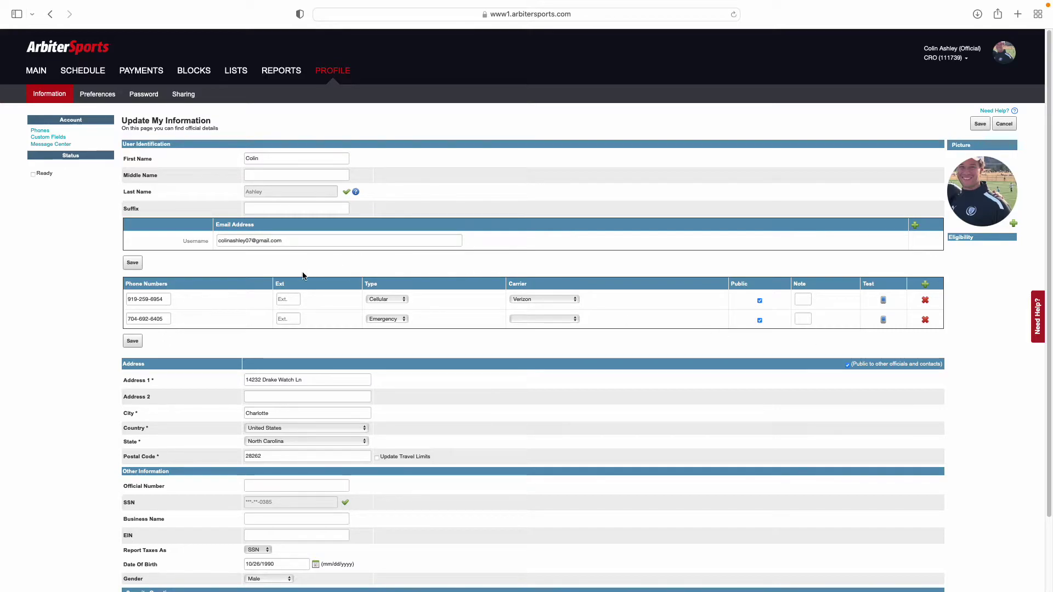
scroll(303, 275, down, 1)
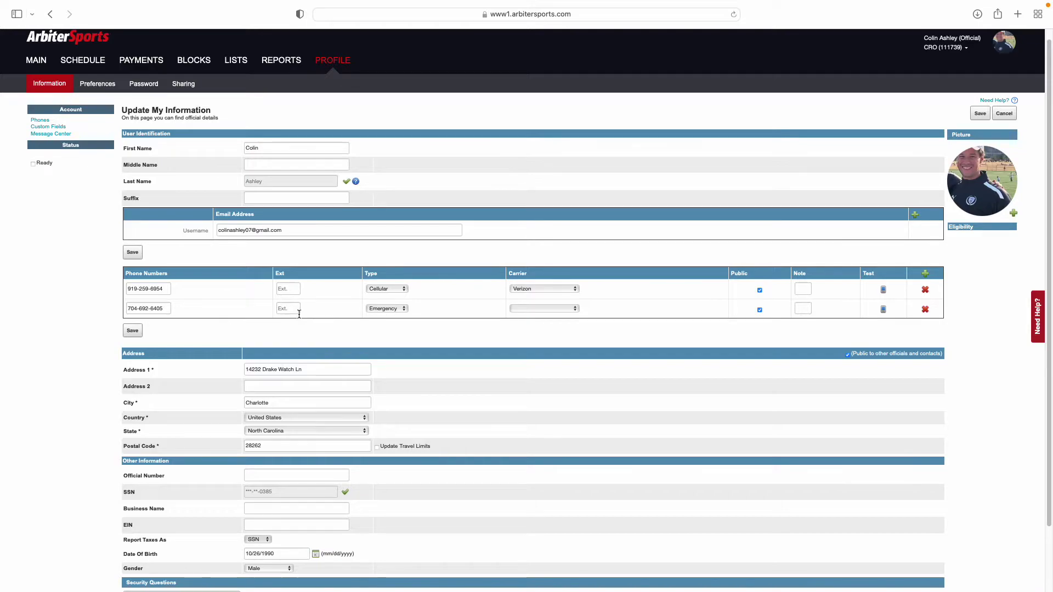
Keep Verizon as the carrier for the first phone number
click(541, 289)
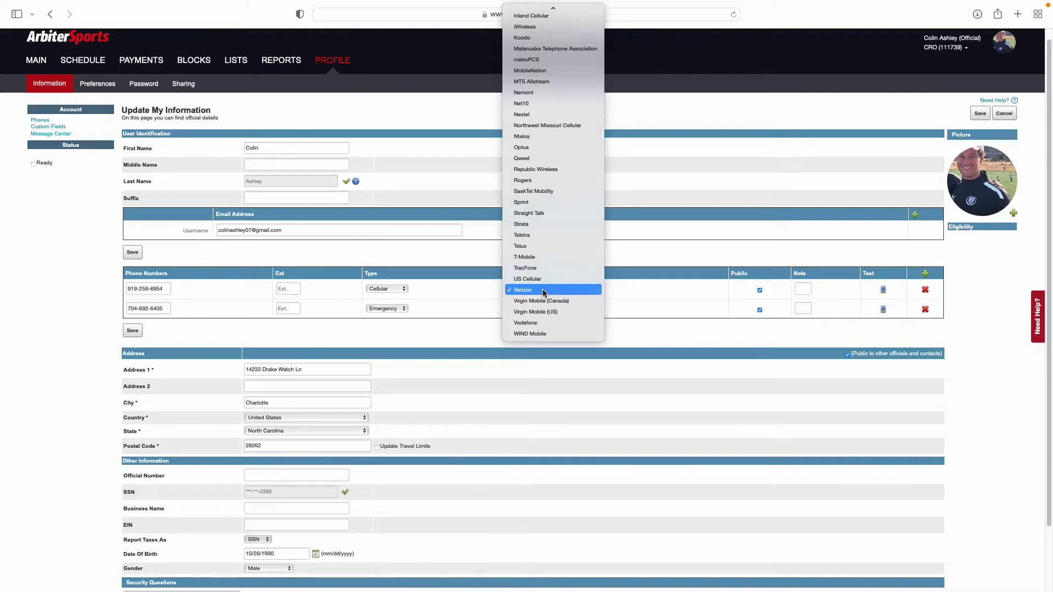
click(543, 291)
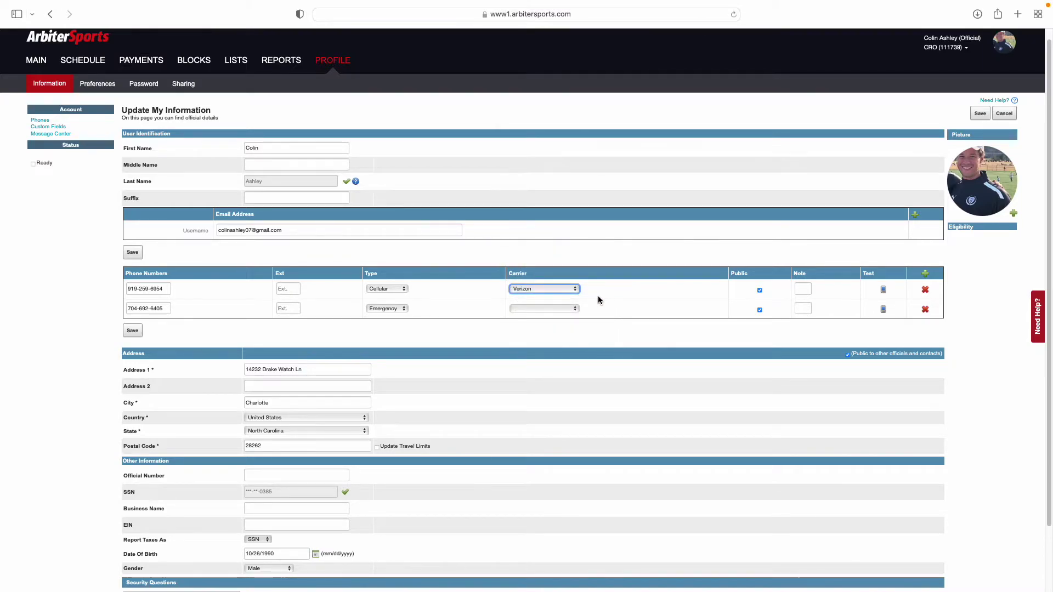
click(567, 291)
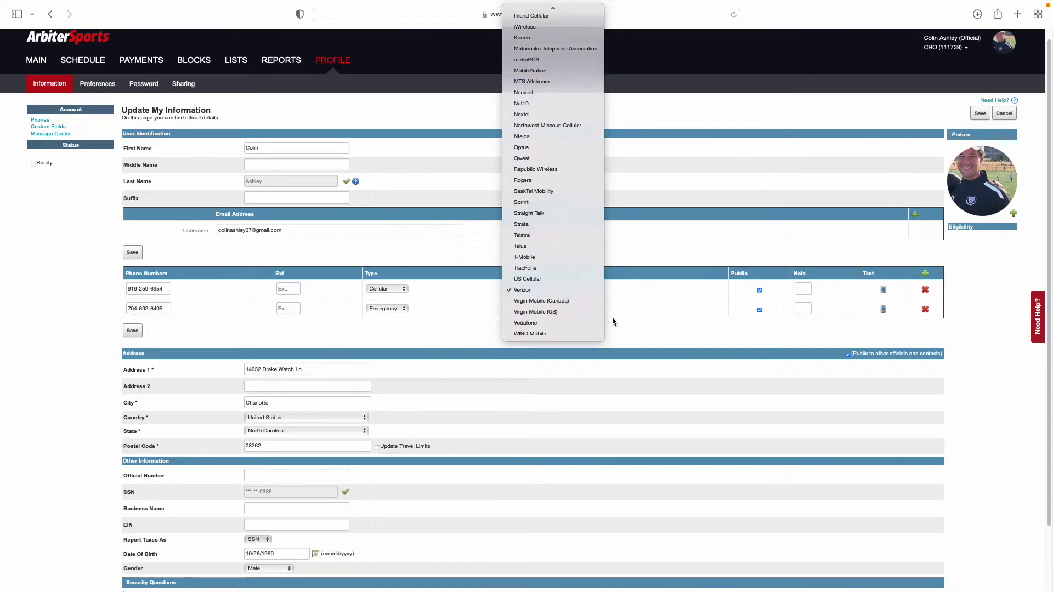
click(555, 291)
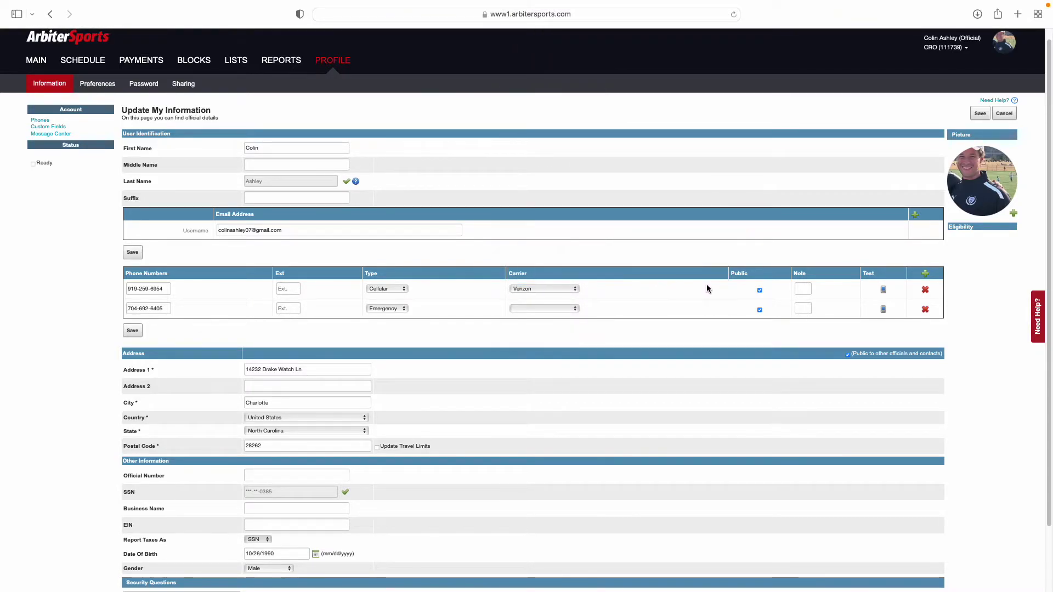
Note the cellular number with the user's first name and the emergency number with Mom
click(803, 289)
text(Colin)
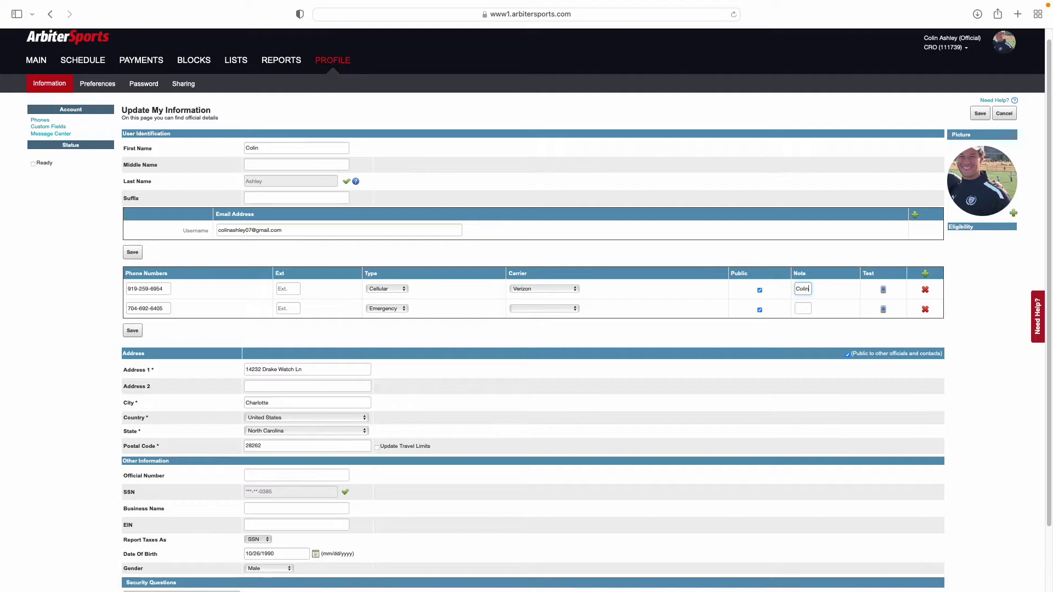
right_click(803, 289)
click(795, 310)
click(807, 308)
text(Mom)
drag(811, 297, 821, 301)
click(914, 279)
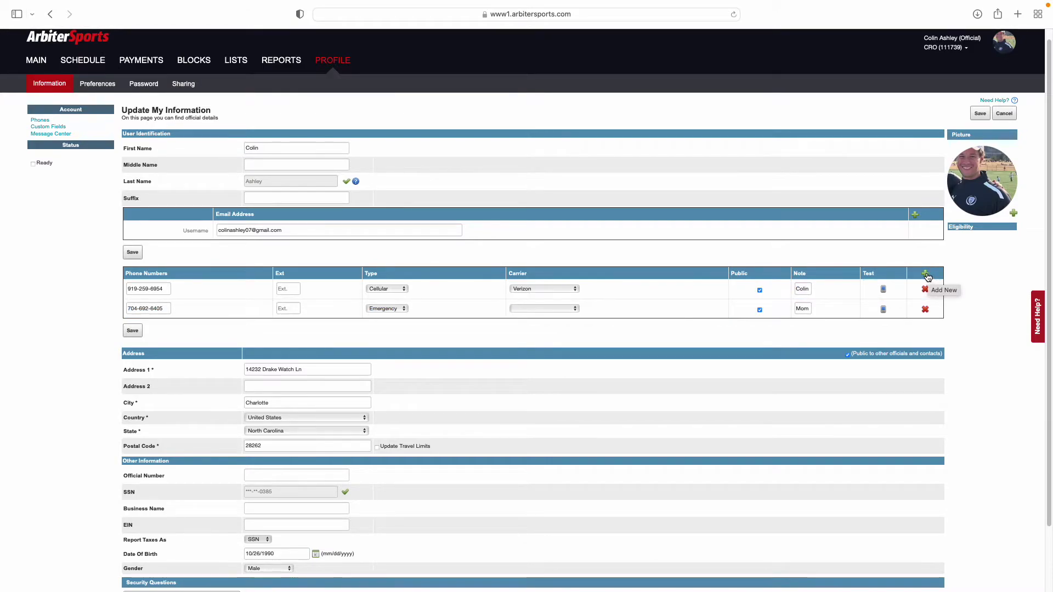
Add a third phone row and enter its phone number
click(927, 277)
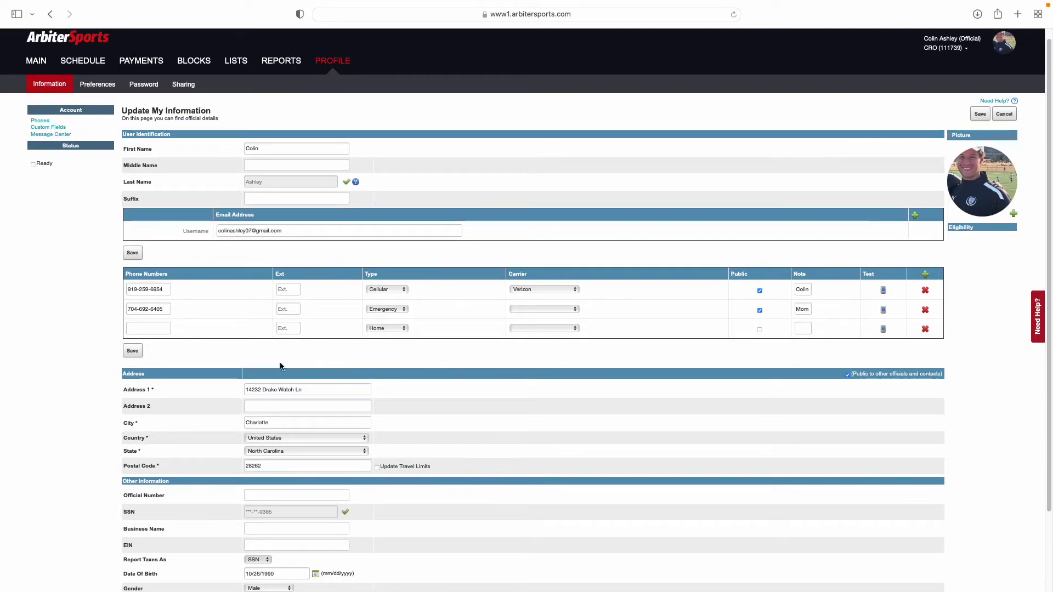
click(156, 328)
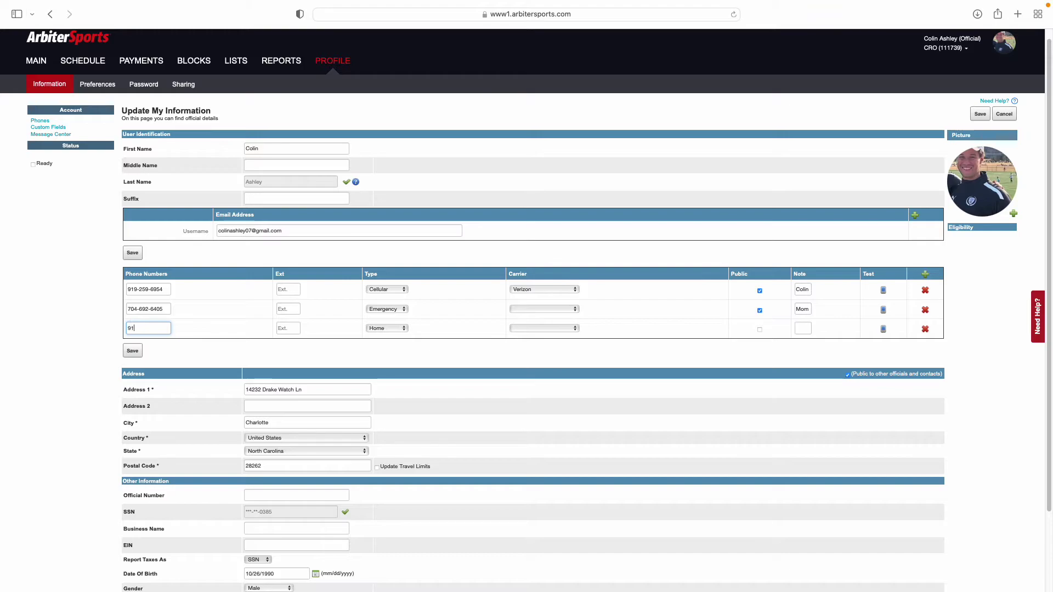
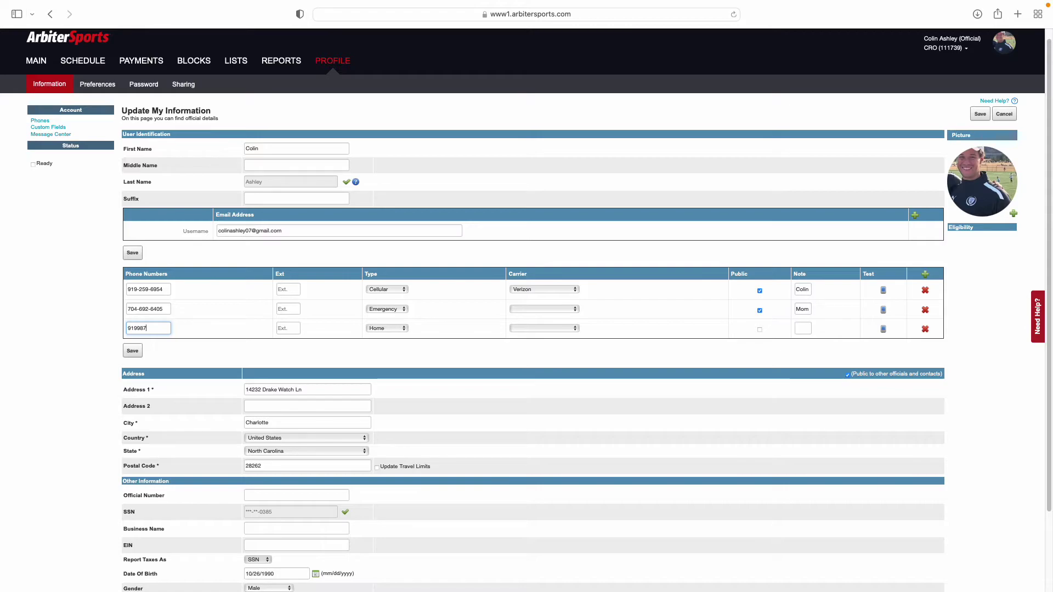
key(Tab)
key(Tab)
Set the third number's type to Cellular, leave the carrier blank, and mark it Public
click(386, 328)
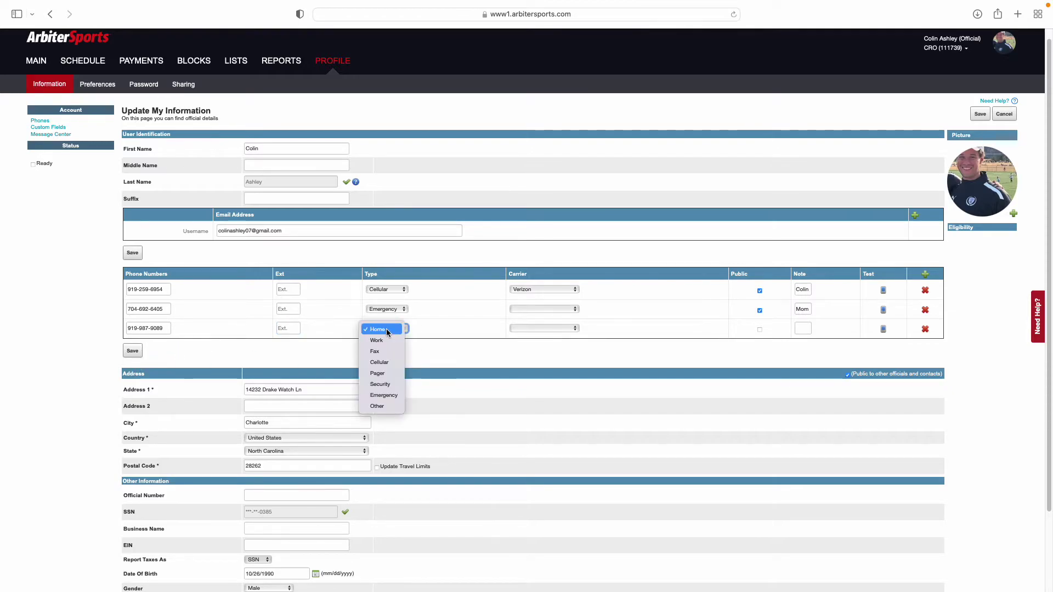
click(386, 362)
click(560, 331)
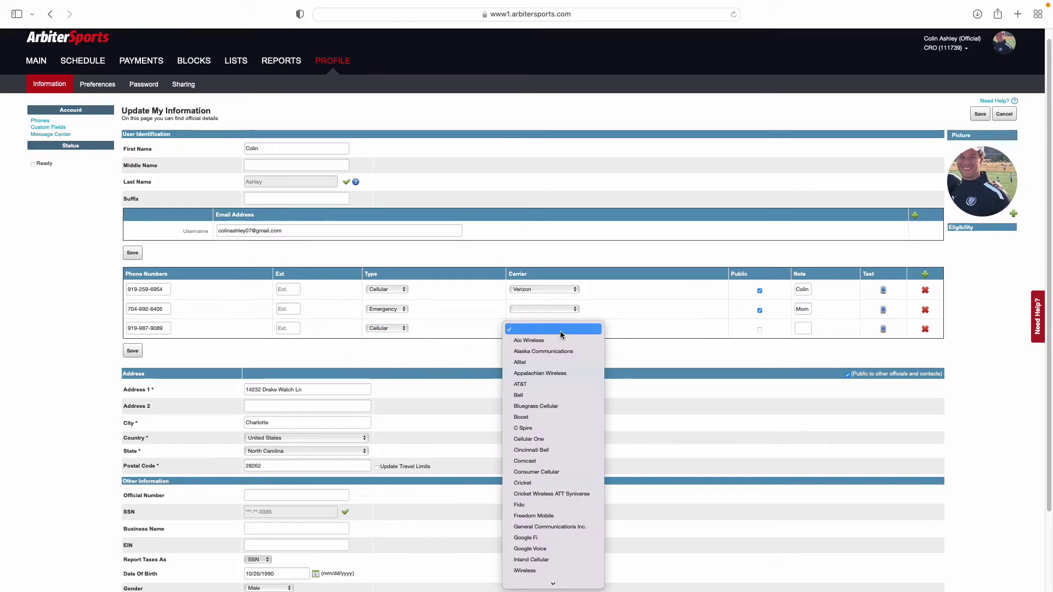
click(625, 322)
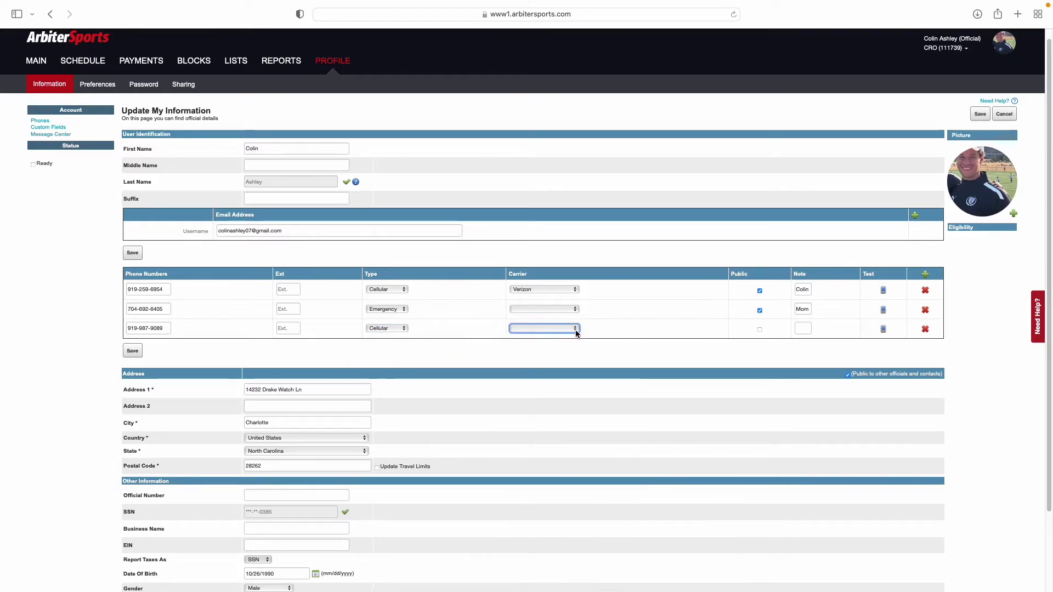
click(552, 329)
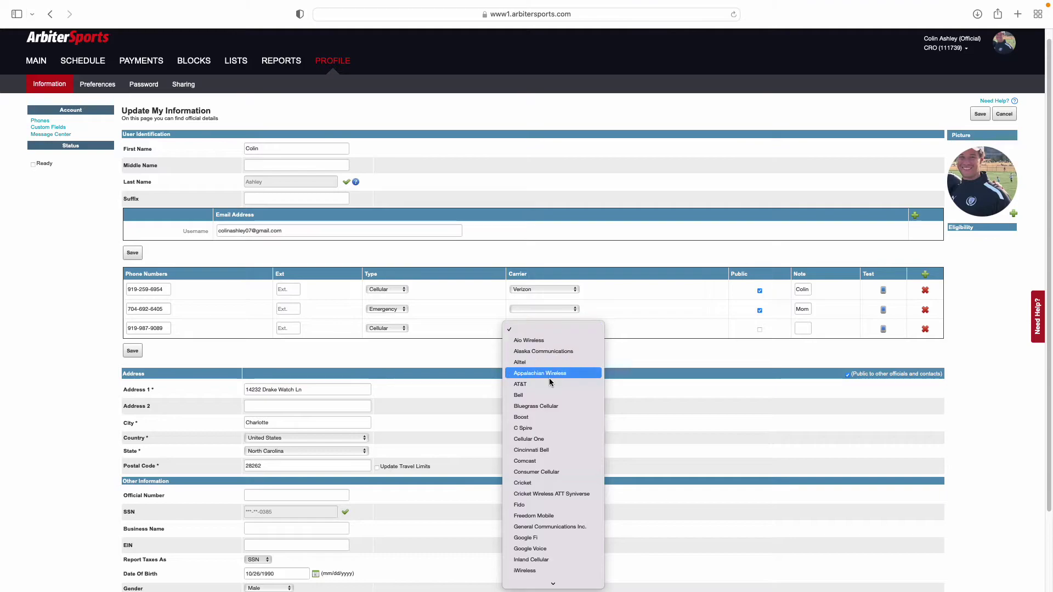
click(630, 318)
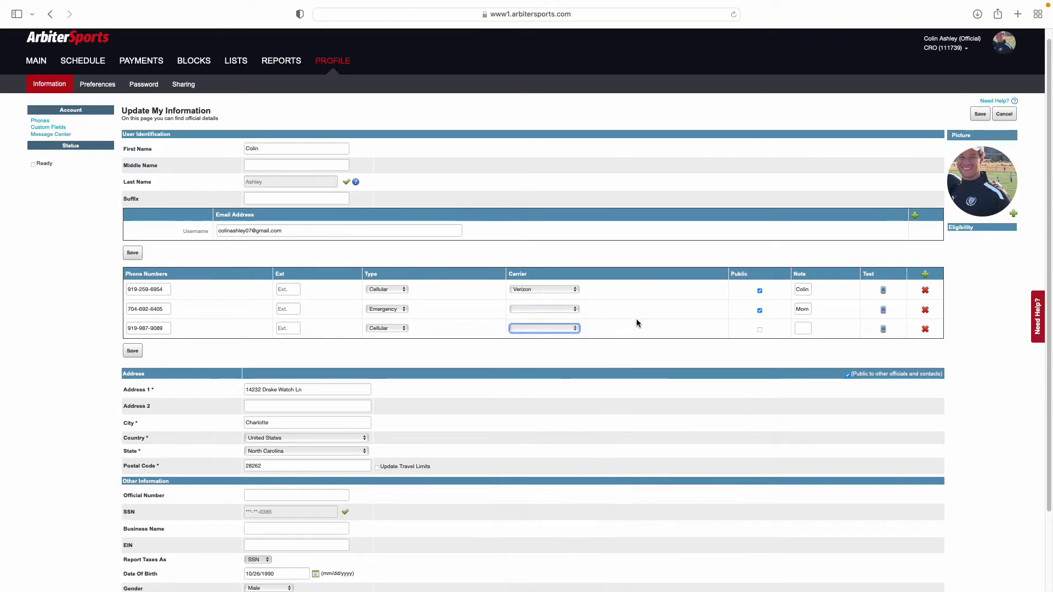
click(800, 329)
click(760, 330)
Give the third number the note Dad and save the phone list
click(799, 330)
text(Dad)
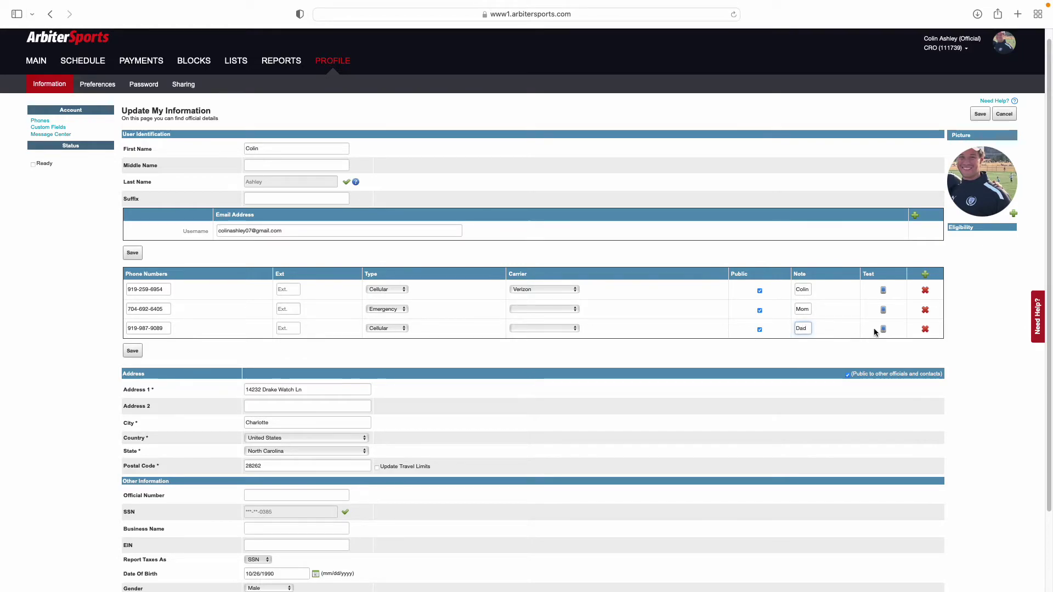
click(830, 334)
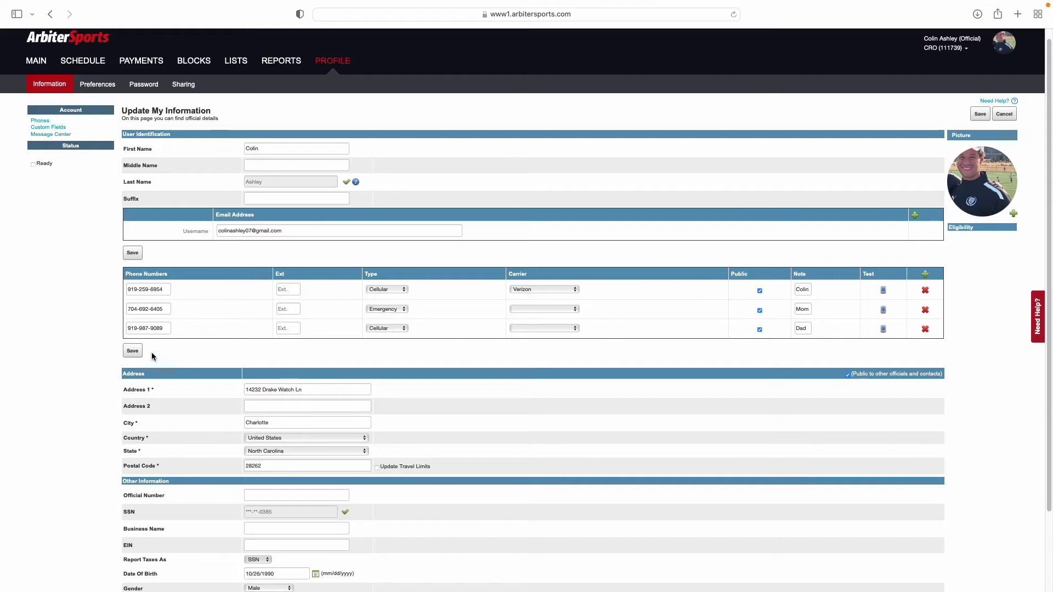
click(134, 352)
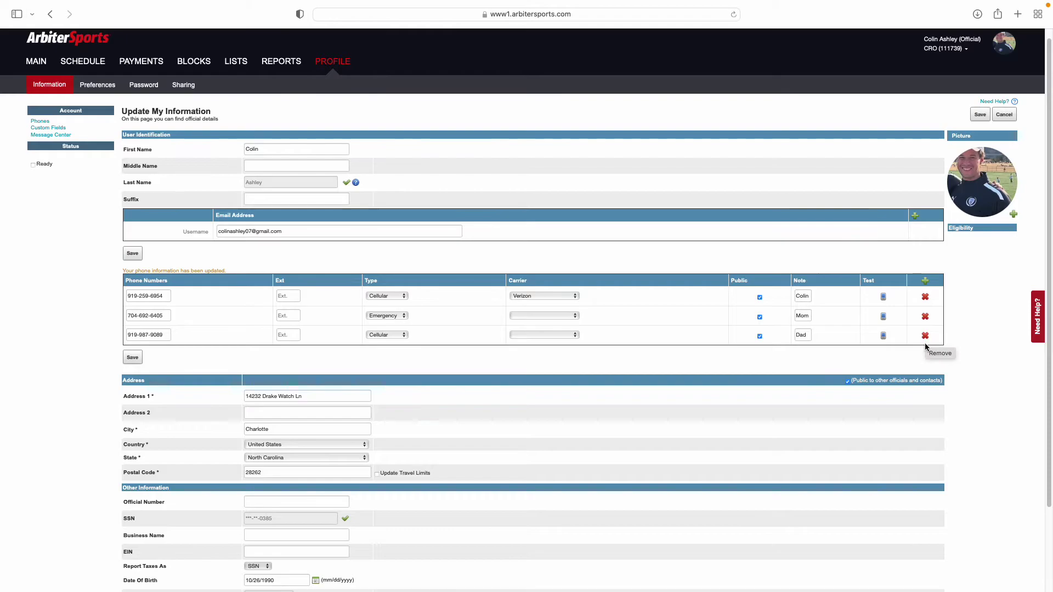
Delete the Dad phone row, confirm the removal, and save the phone list
click(923, 336)
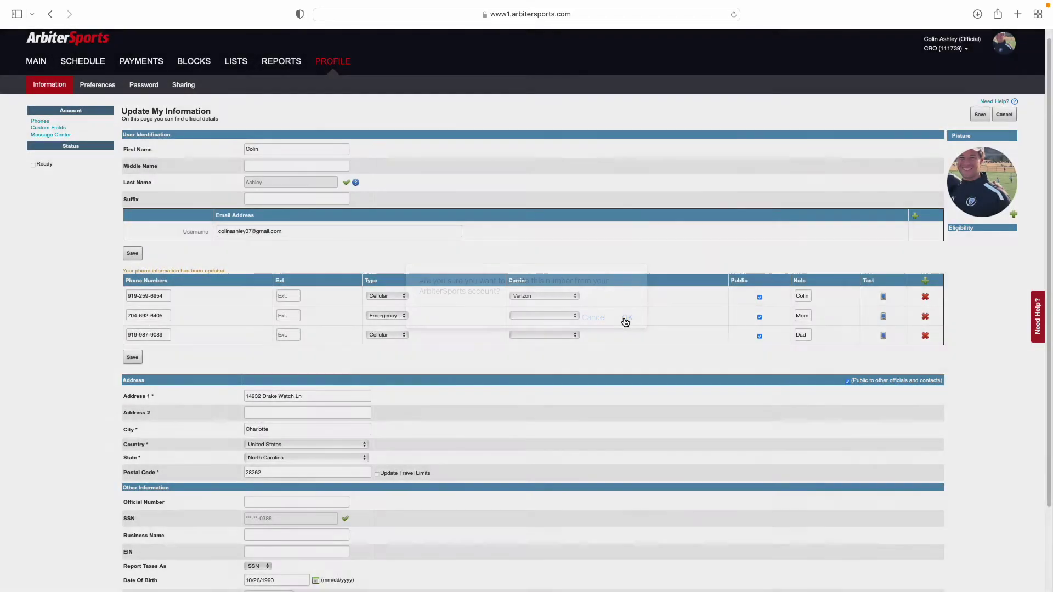
click(625, 319)
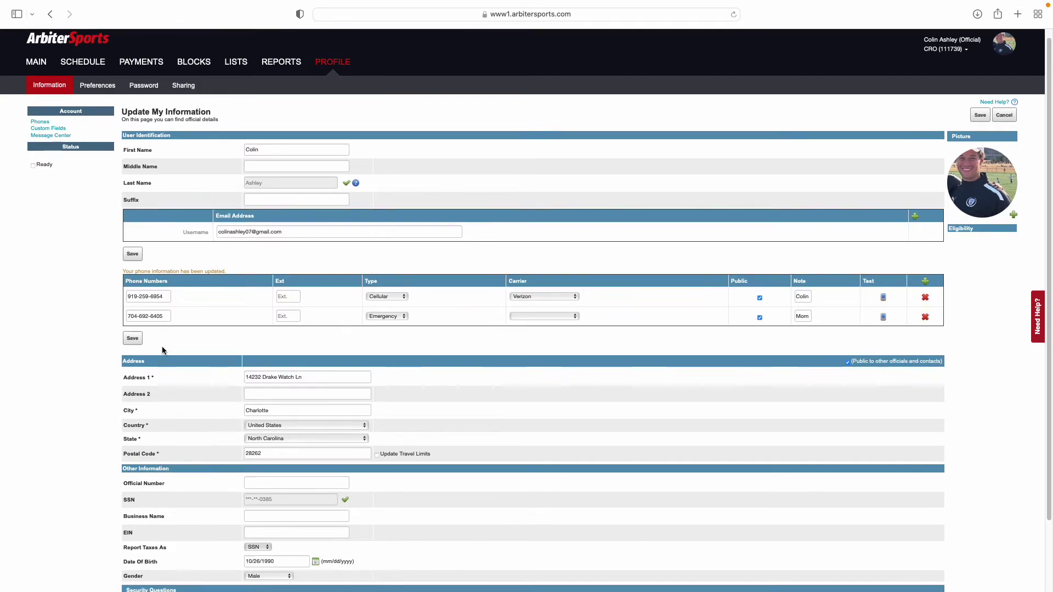
click(130, 342)
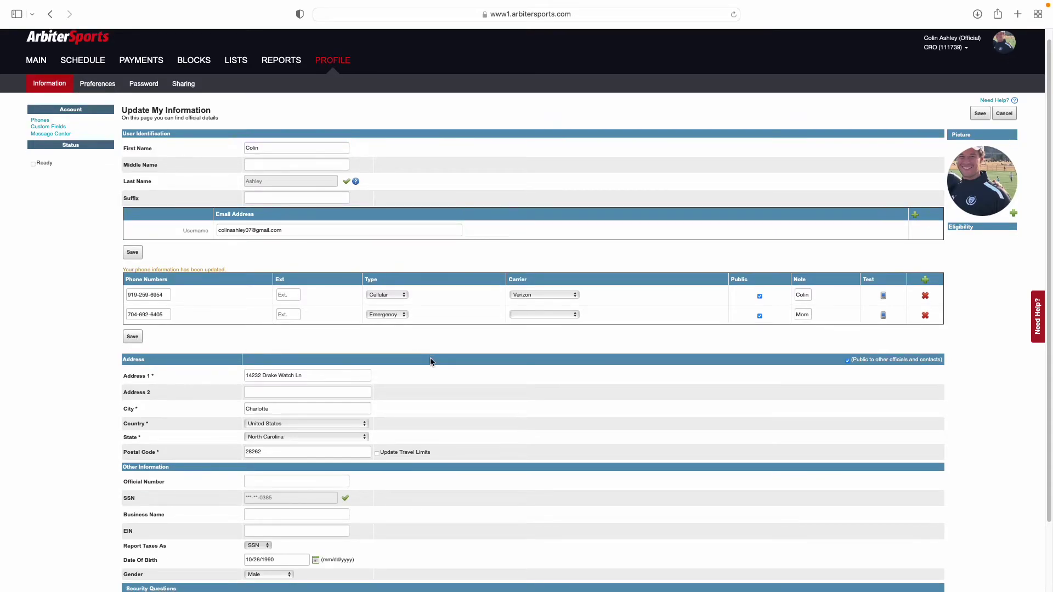
scroll(431, 362, down, 3)
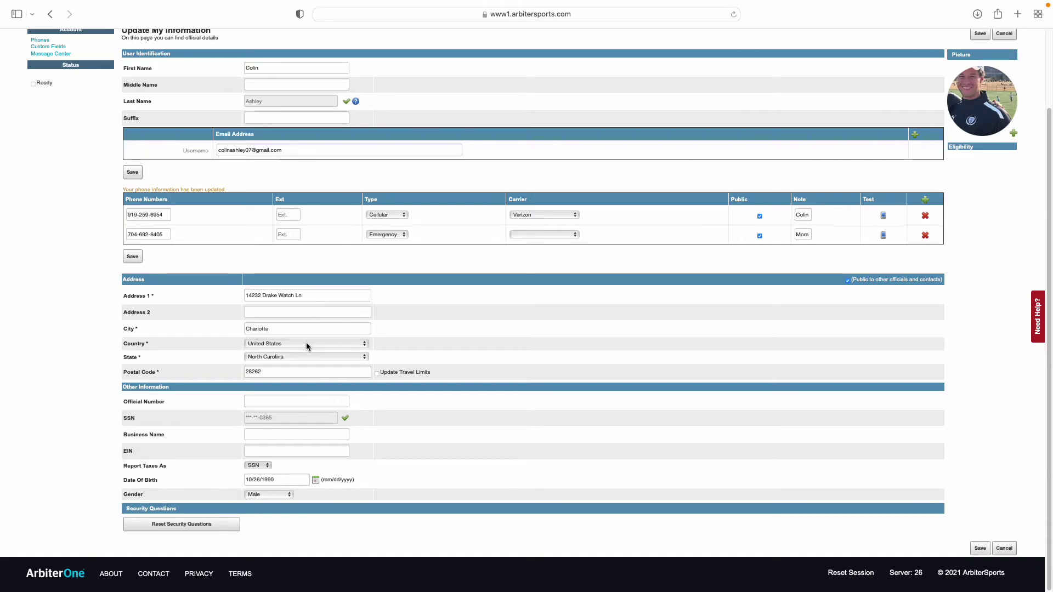
click(297, 401)
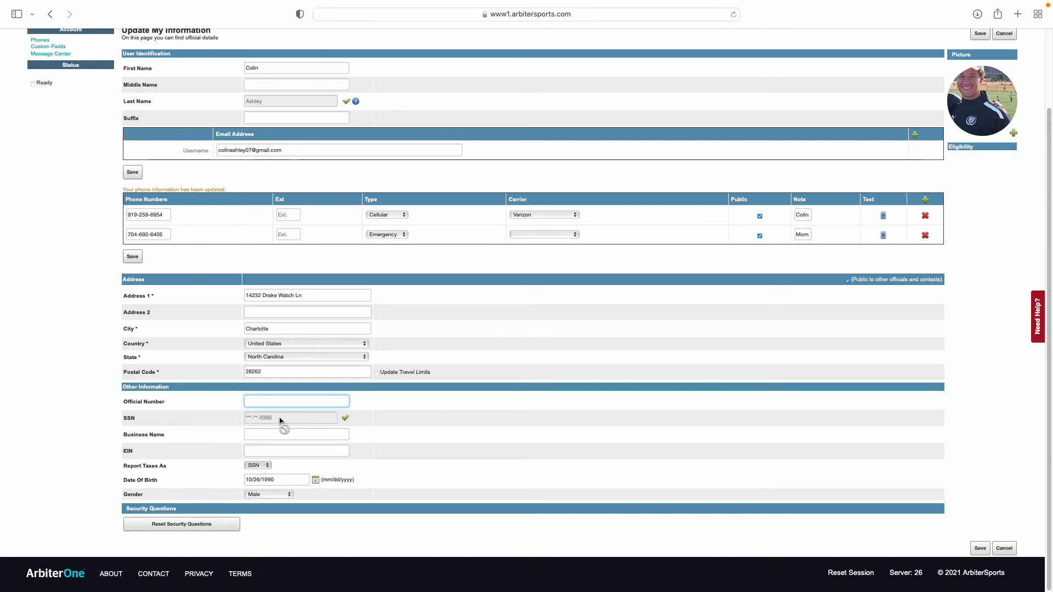
click(261, 470)
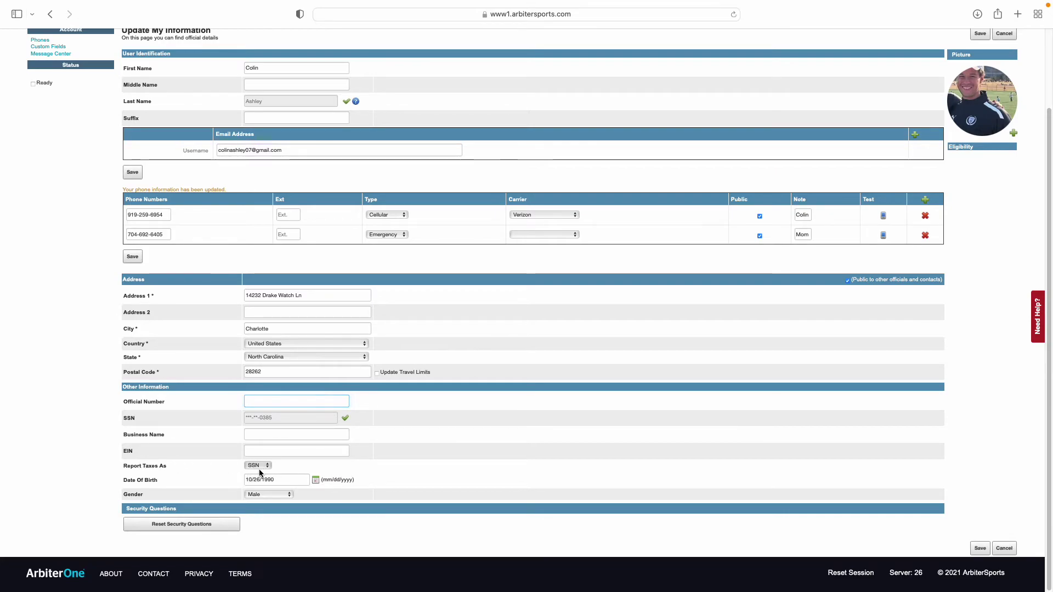
click(283, 483)
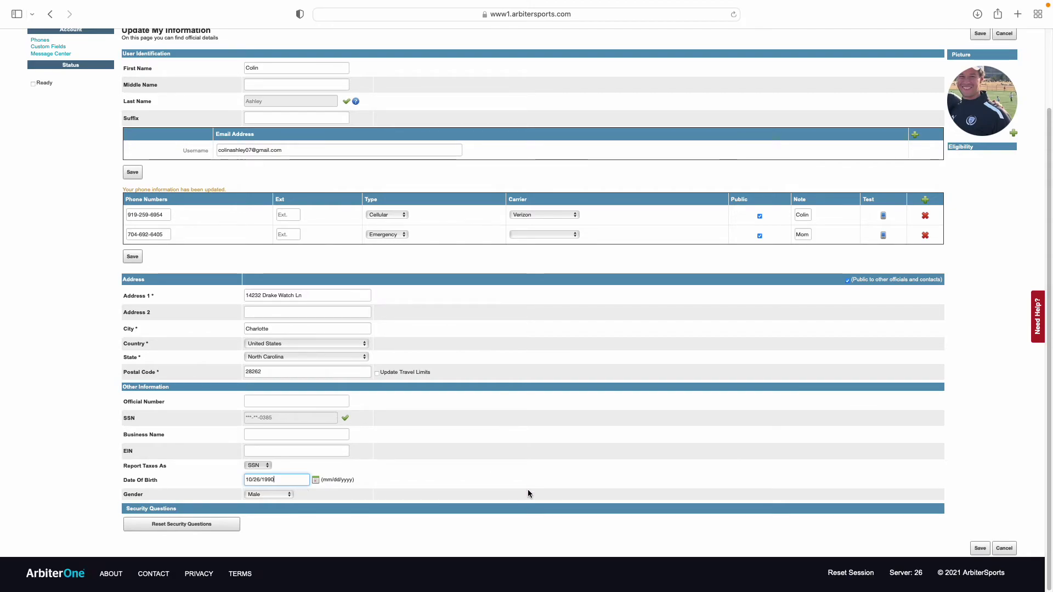
scroll(528, 490, up, 1)
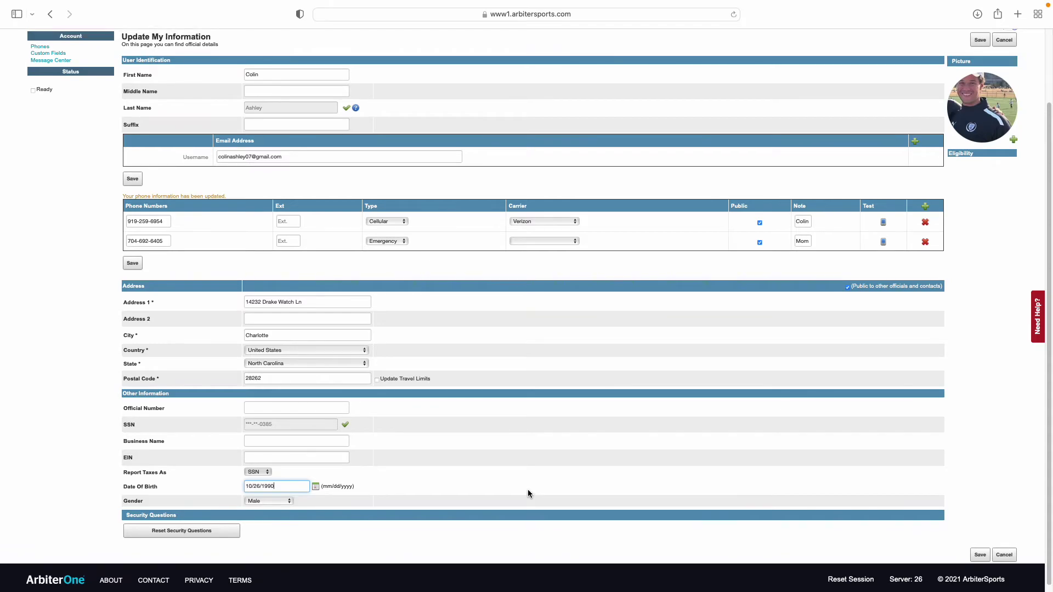
scroll(527, 492, up, 5)
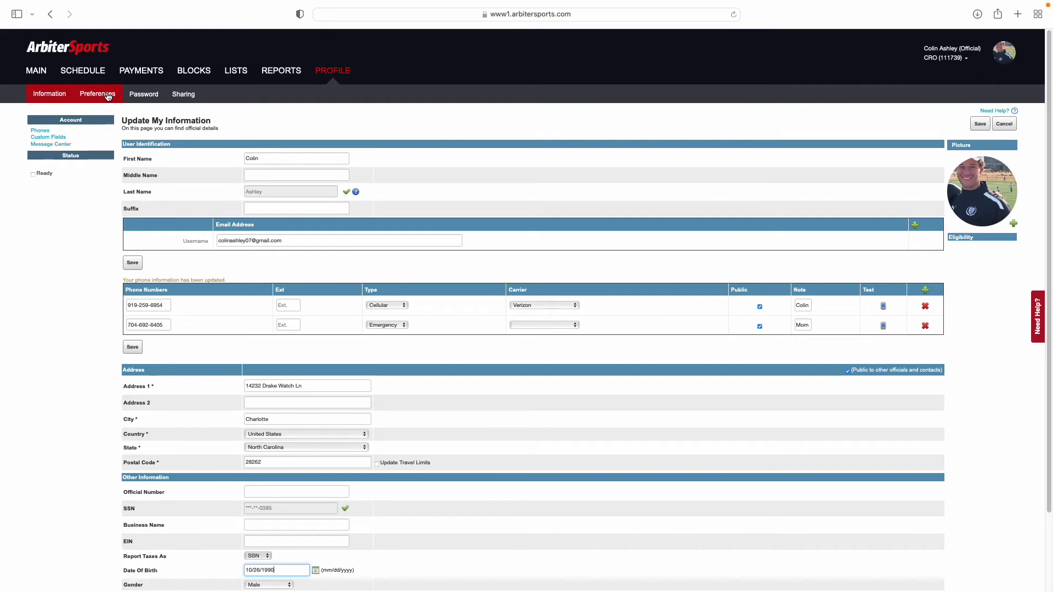
Save the Preferences tab with all email and phone alerts on, then return to Information
click(108, 95)
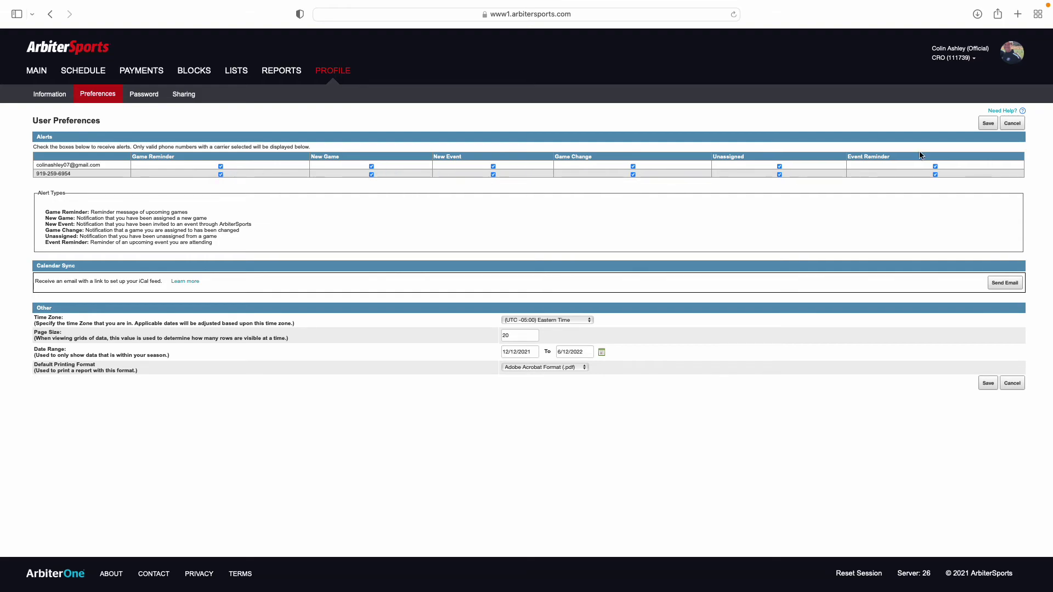
click(987, 124)
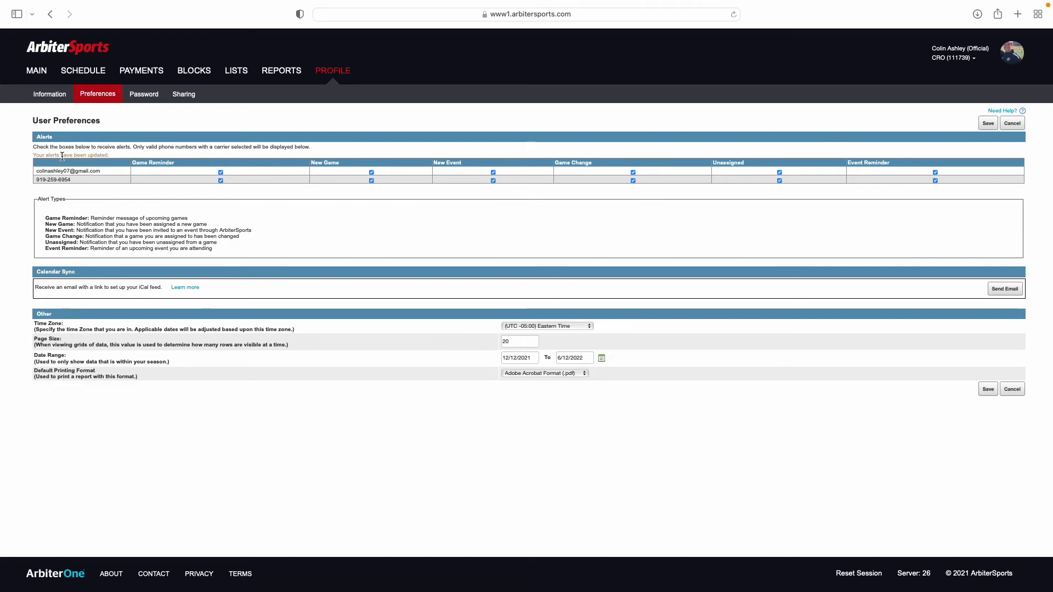
click(55, 100)
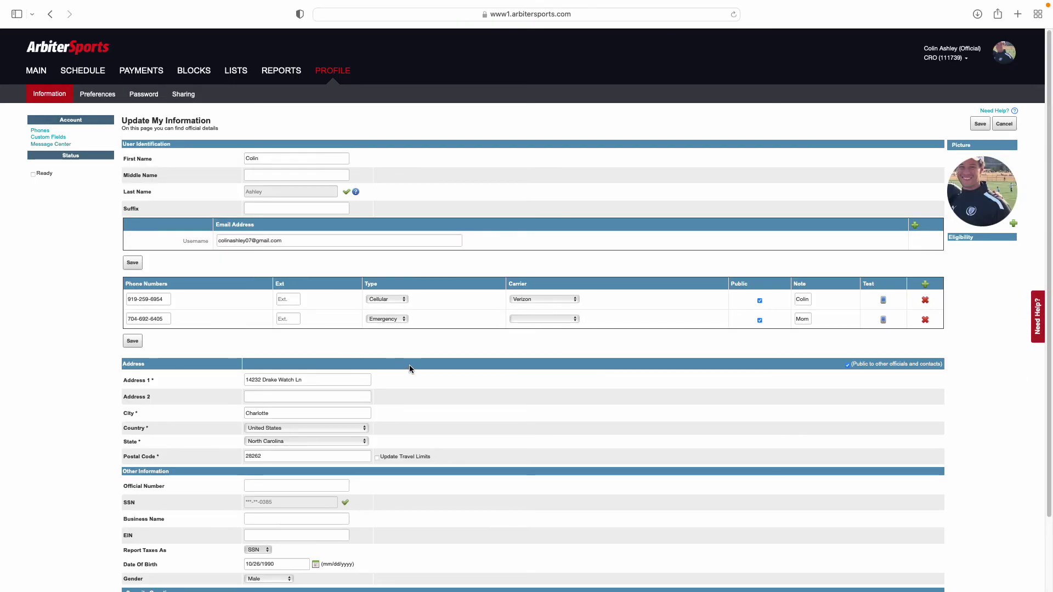
Tick the Ready checkbox under the official's profile Status
scroll(411, 346, down, 1)
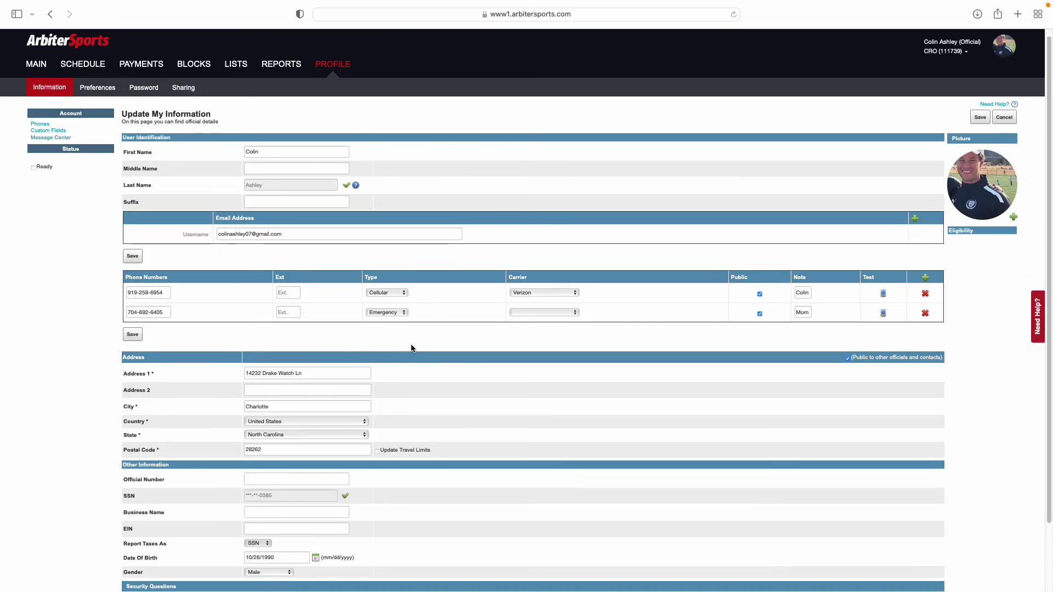
scroll(411, 348, down, 3)
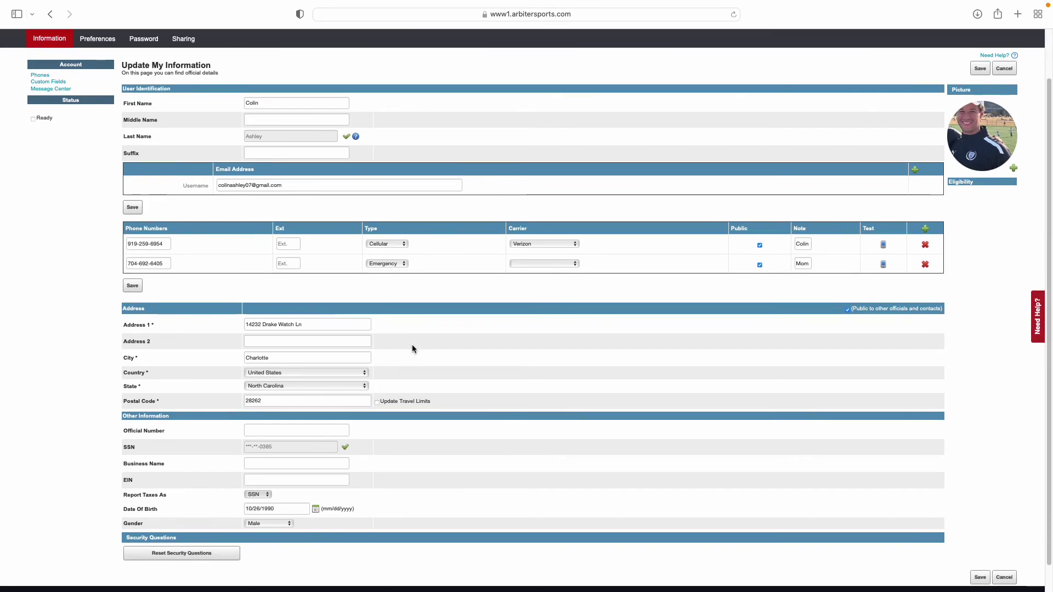
scroll(413, 346, down, 2)
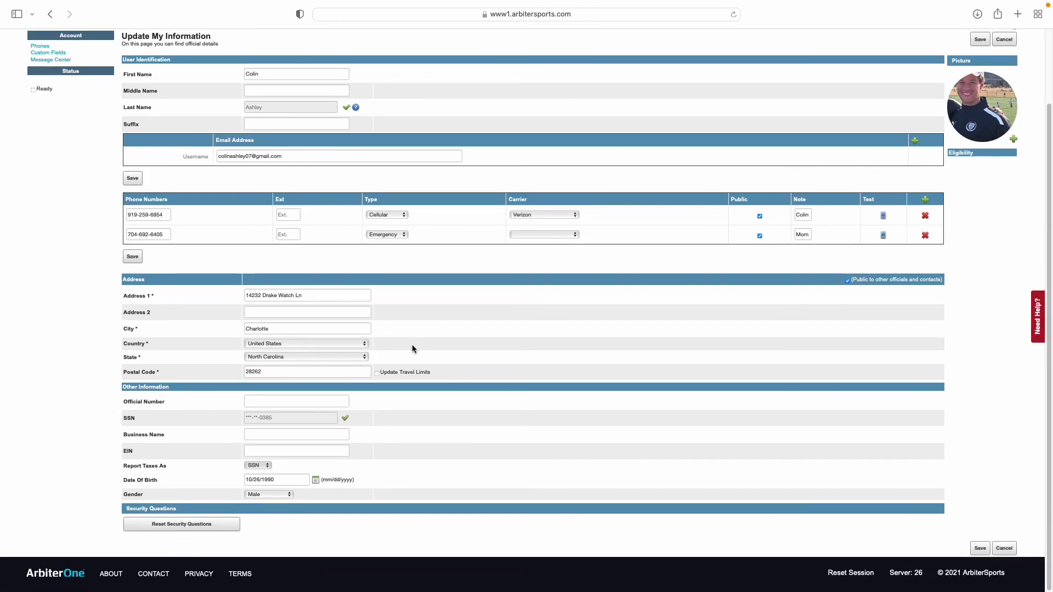
scroll(104, 225, up, 5)
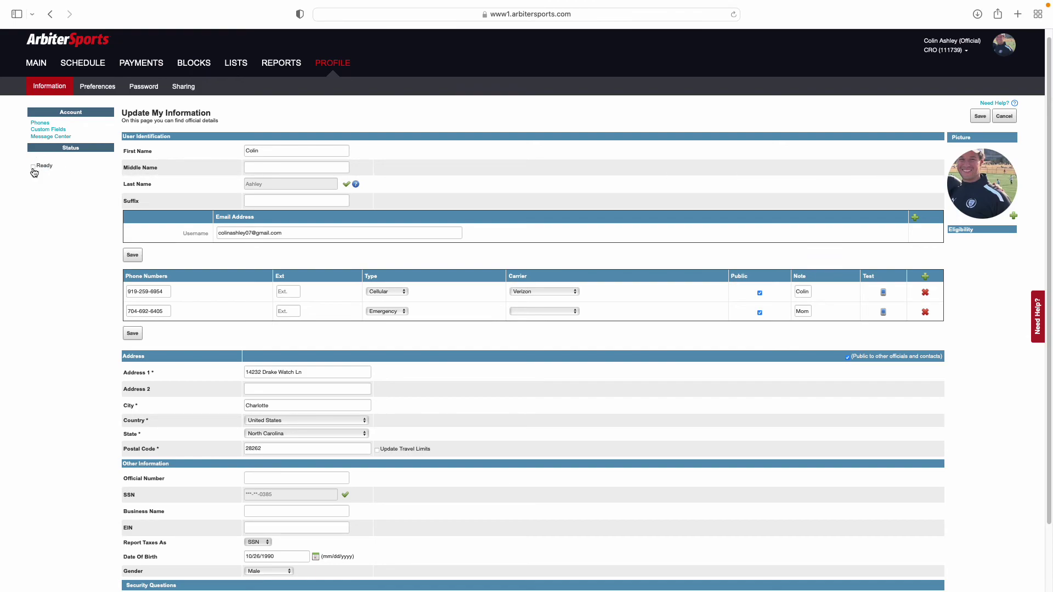
click(33, 167)
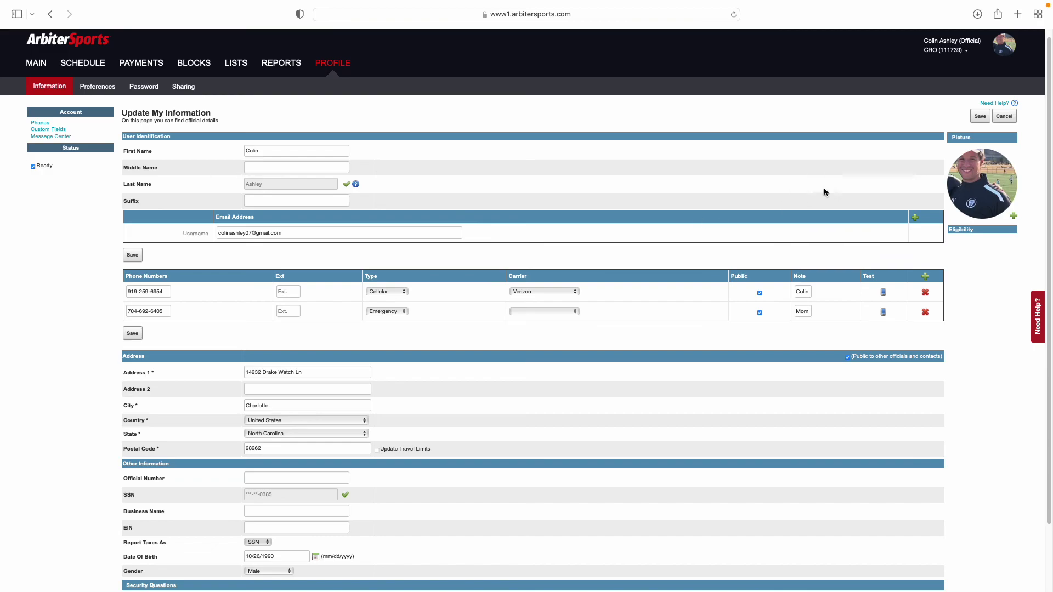
Save the Ready profile and the alert preferences, then confirm Ready stays ticked under Information
click(978, 117)
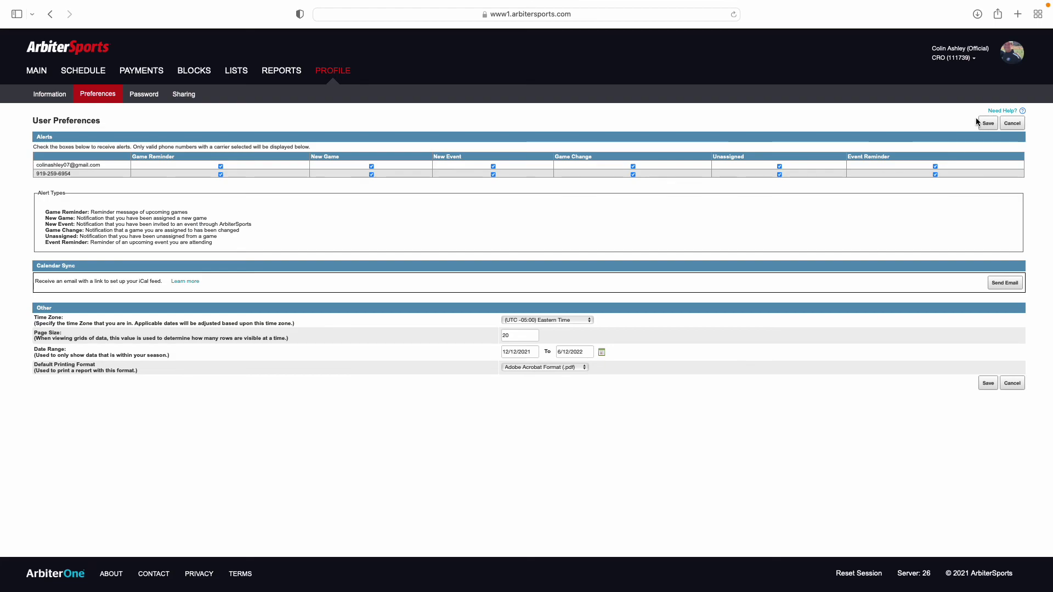
click(986, 124)
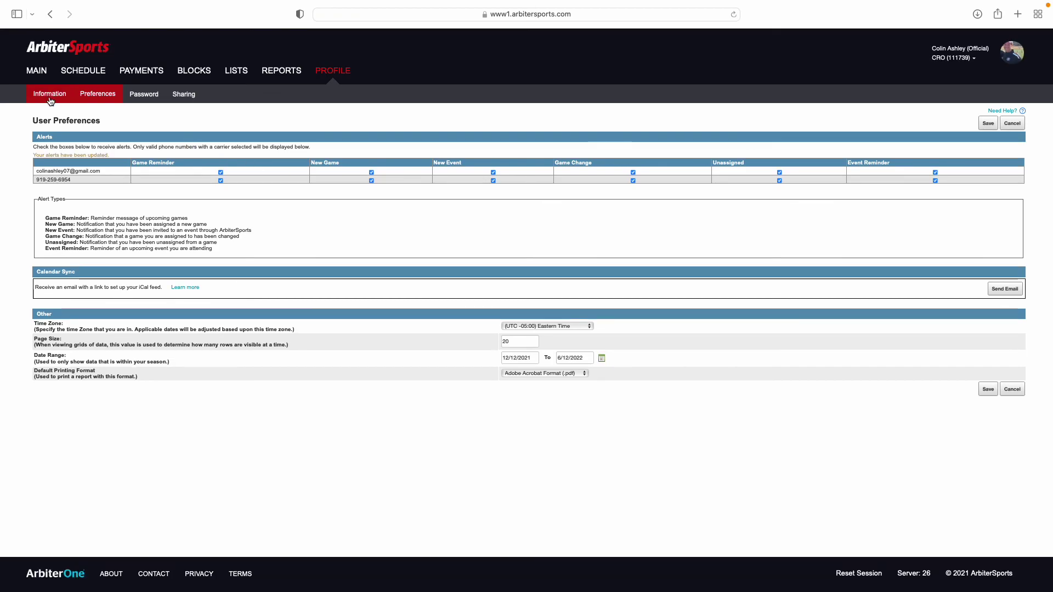
click(50, 98)
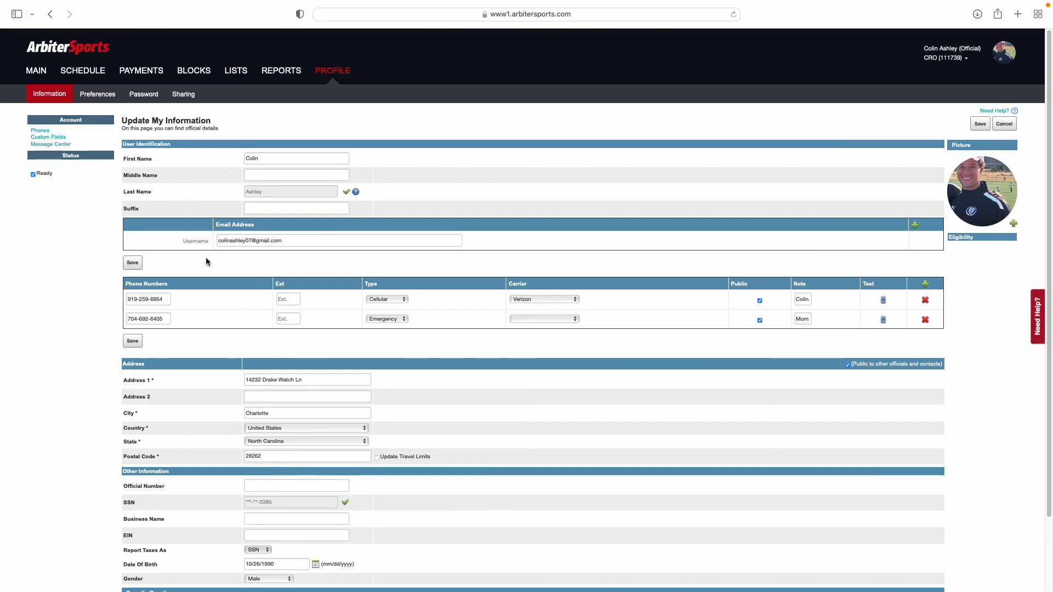
scroll(204, 266, down, 3)
scroll(493, 473, up, 3)
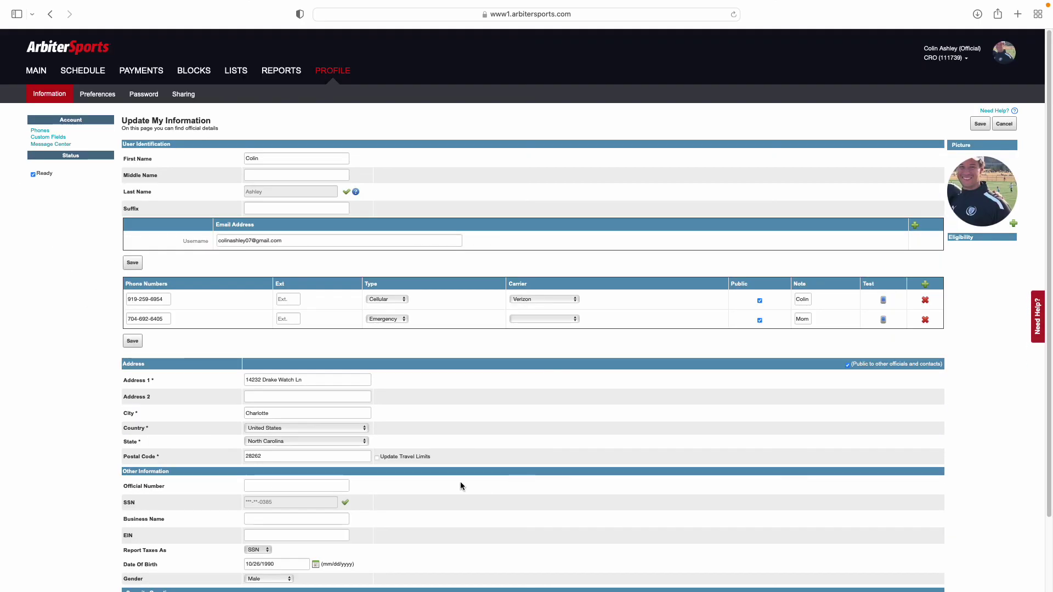